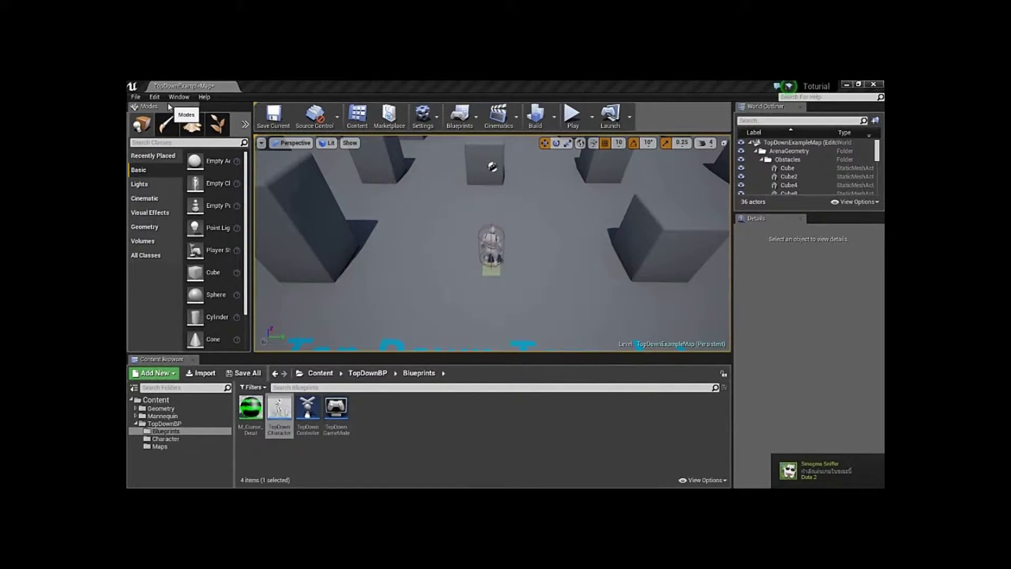
With the TopDownExampleMap level open, bring up the Edit menu
{"action": "left_click", "coordinate": [154, 98]}
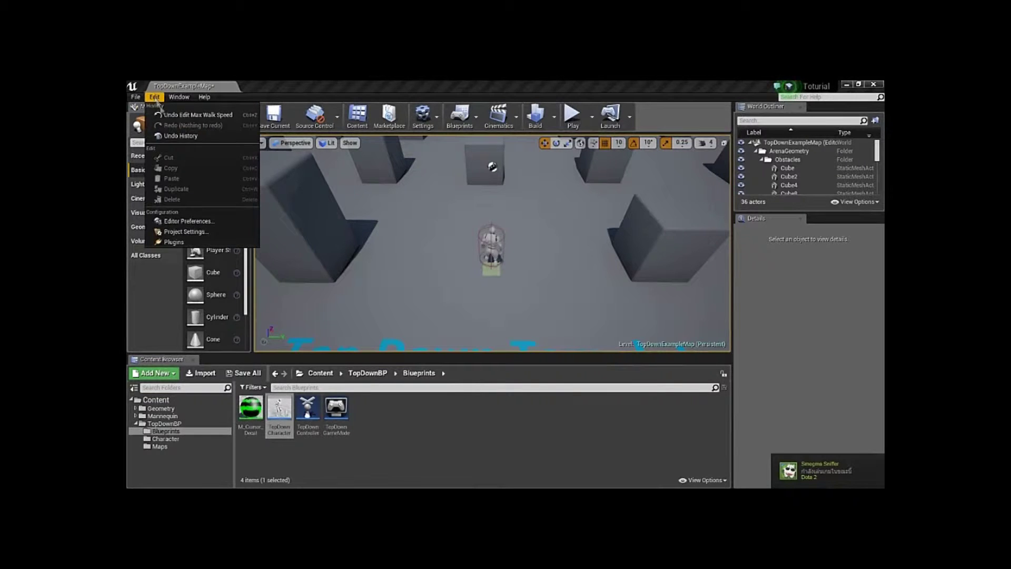
Go to the Input page of the Project Settings
{"action": "left_click", "coordinate": [215, 232]}
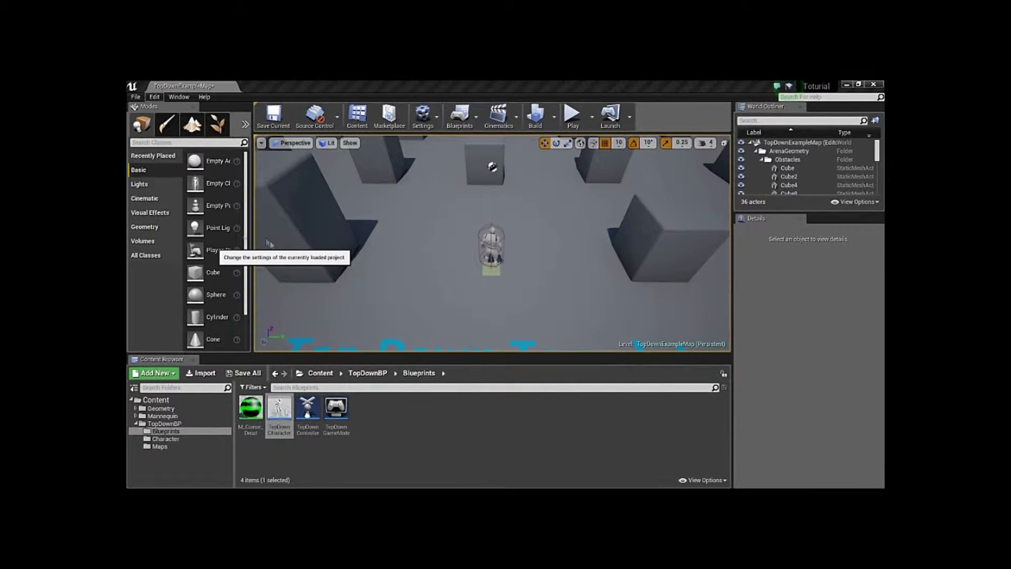
{"action": "scroll", "coordinate": [387, 247], "scroll_direction": "down", "scroll_amount": 1}
{"action": "scroll", "coordinate": [387, 246], "scroll_direction": "down", "scroll_amount": 2}
{"action": "scroll", "coordinate": [387, 246], "scroll_direction": "down", "scroll_amount": 1}
{"action": "left_click", "coordinate": [297, 324]}
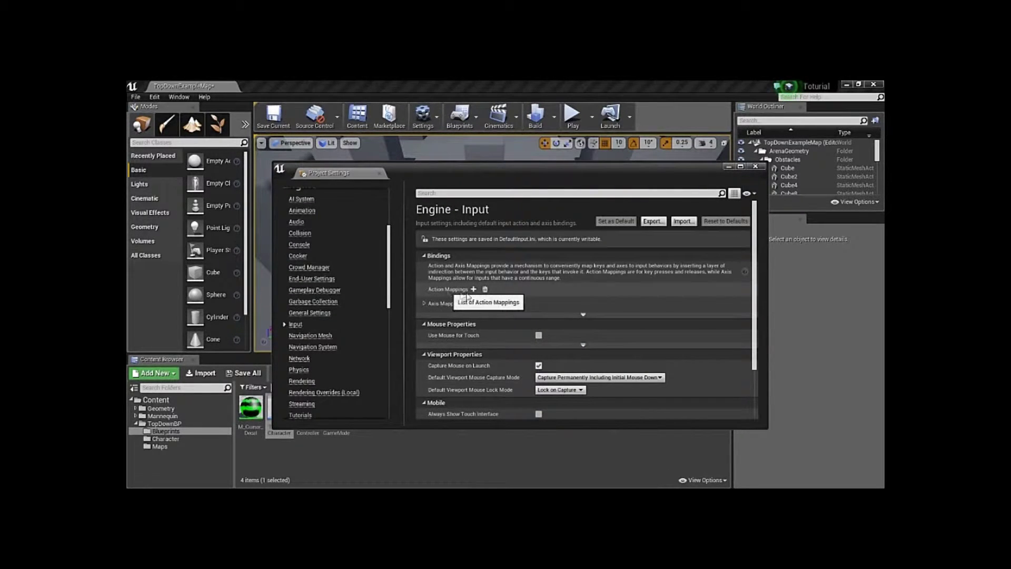
Add a Jump action mapping bound to Space Bar and close the settings
{"action": "left_click", "coordinate": [474, 289]}
{"action": "type", "text": "Jump"}
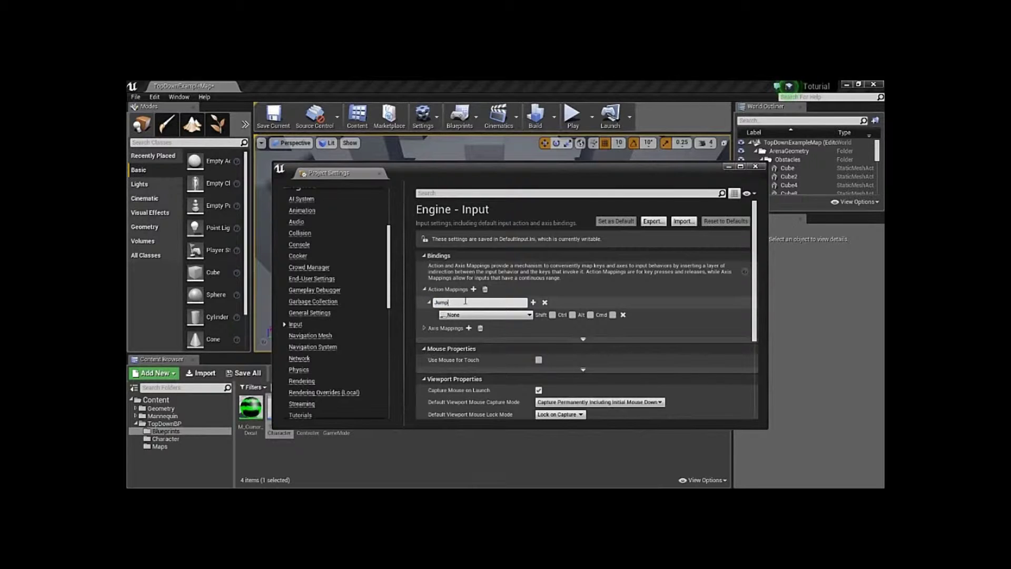
{"action": "key", "text": "Return"}
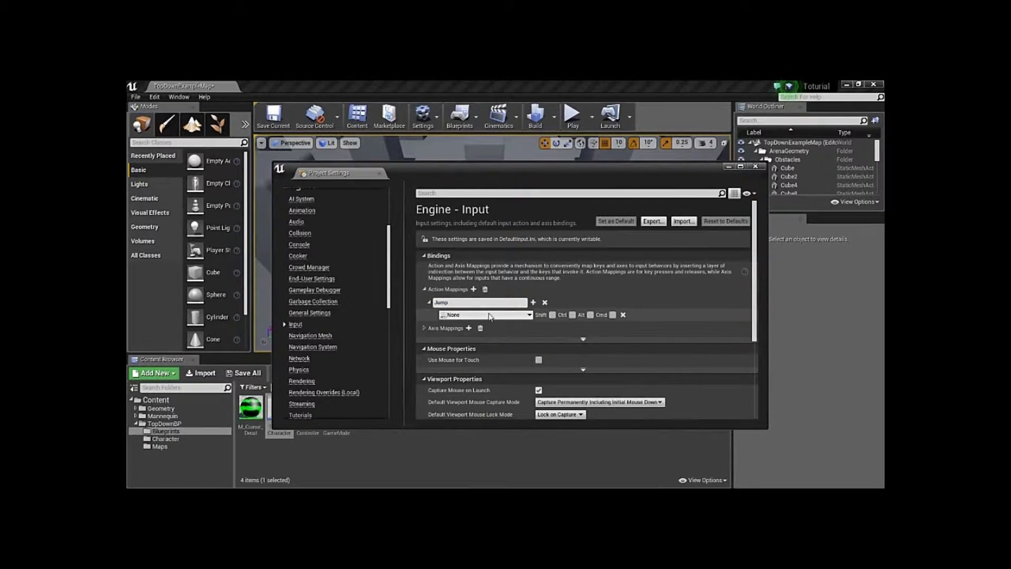
{"action": "left_click", "coordinate": [490, 315]}
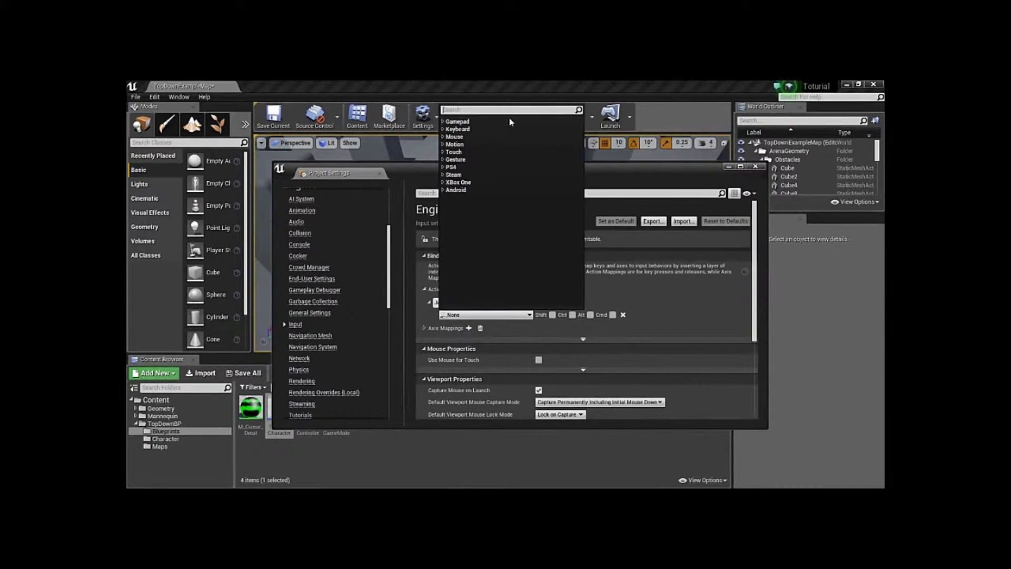
{"action": "type", "text": "Space"}
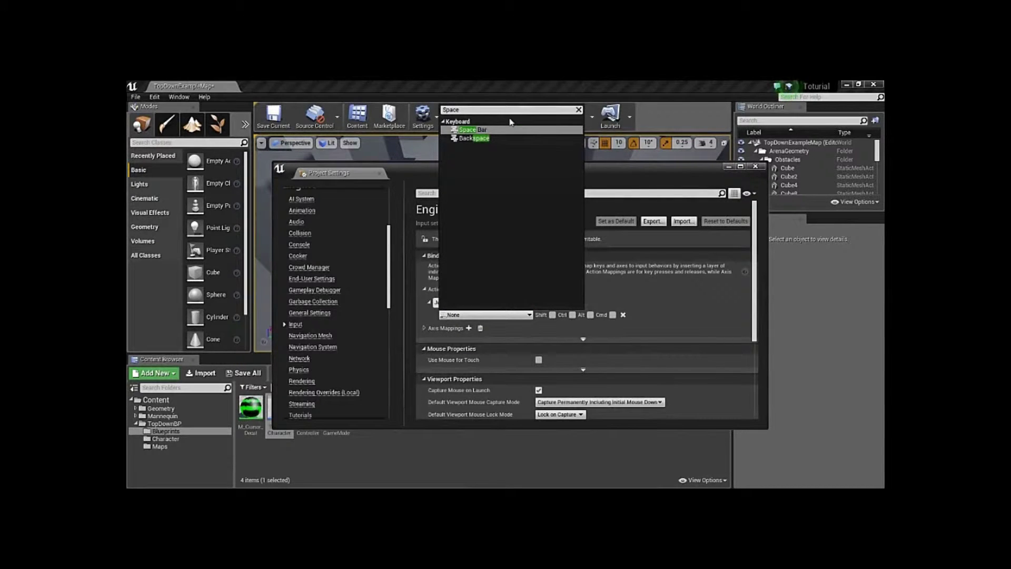
{"action": "left_click", "coordinate": [474, 129]}
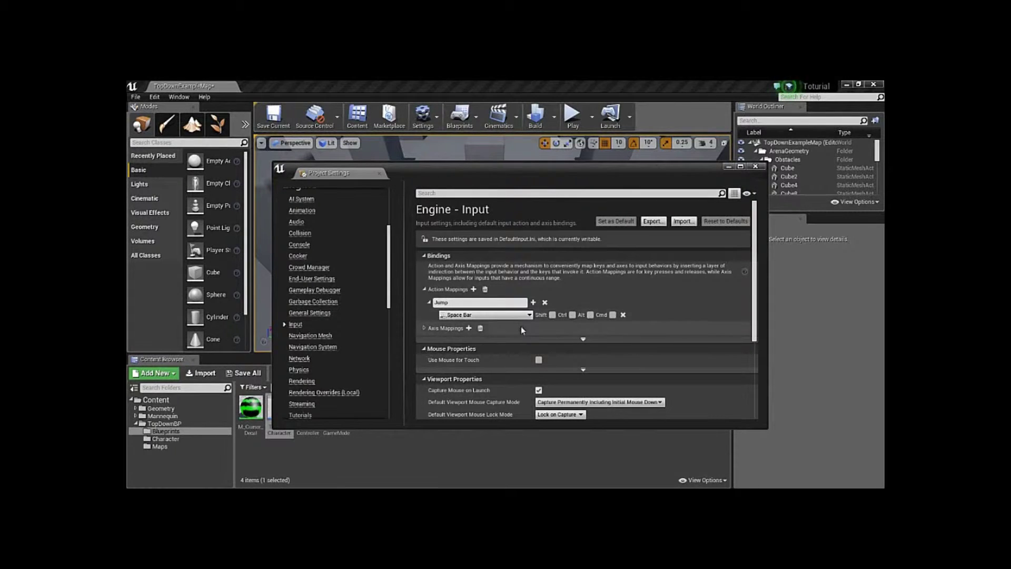
{"action": "left_click", "coordinate": [755, 166]}
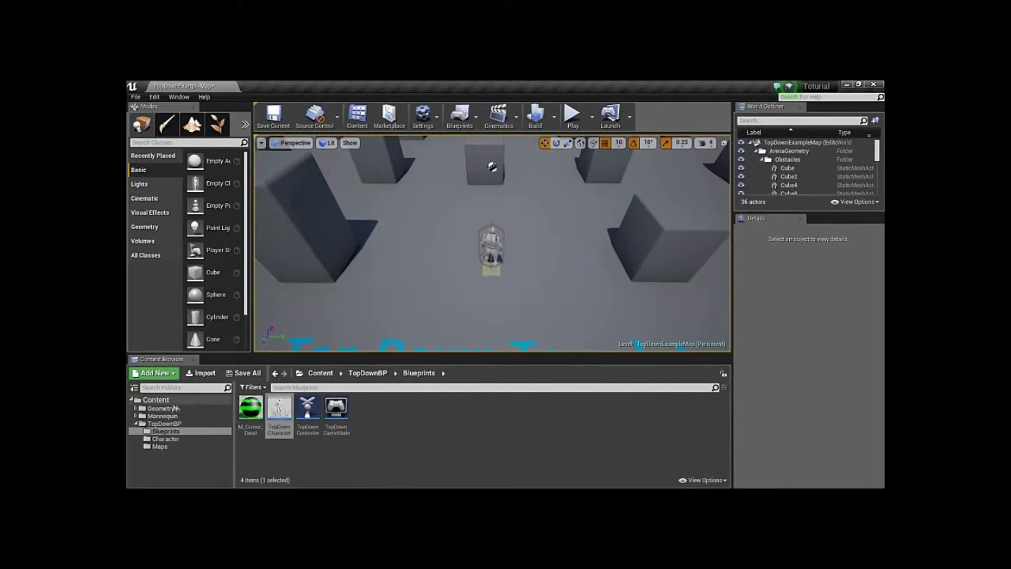
Open the TopDownCharacter blueprint from Content > TopDownBP > Blueprints
{"action": "double_click", "coordinate": [156, 400]}
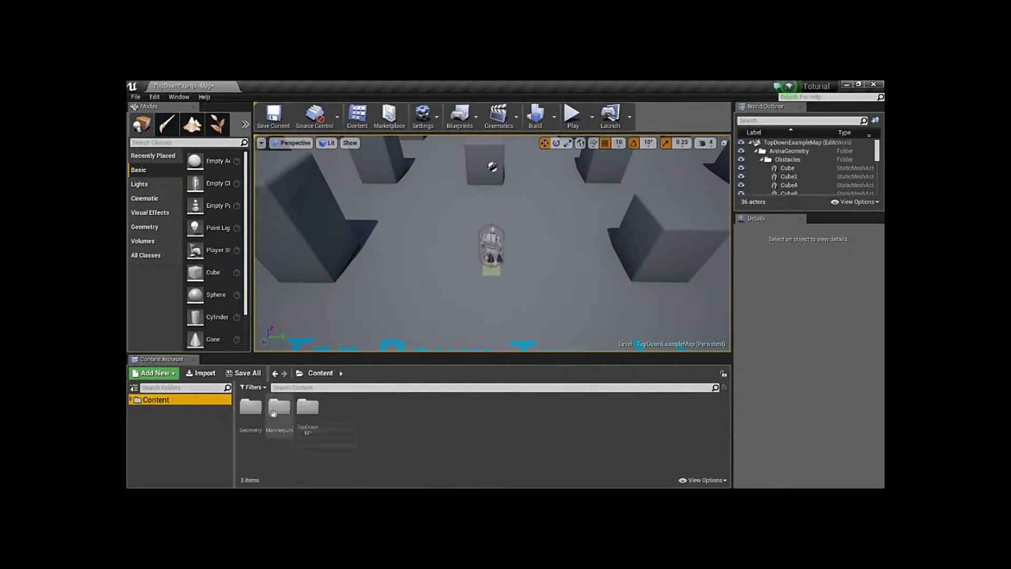
{"action": "double_click", "coordinate": [308, 413]}
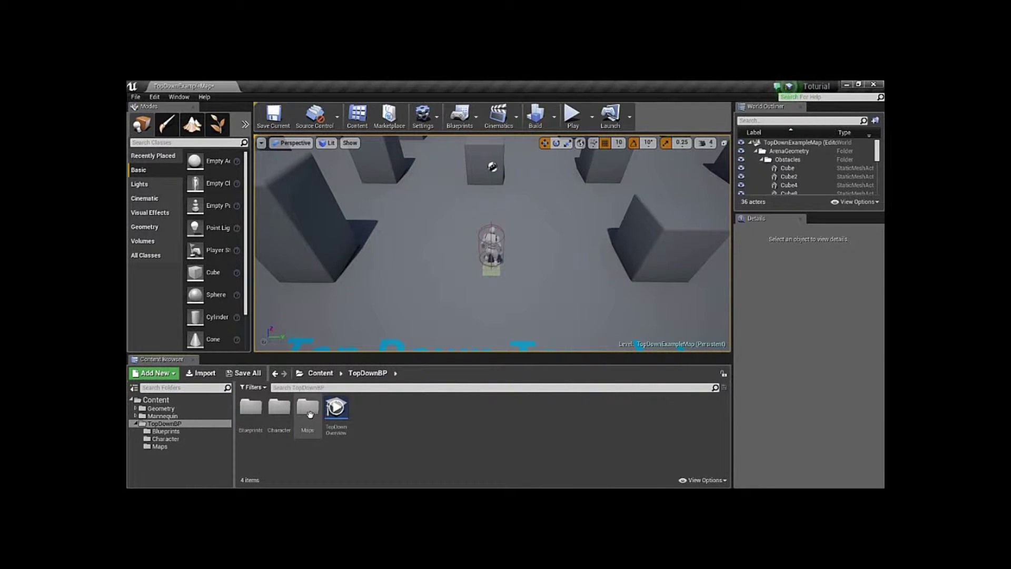
{"action": "left_click", "coordinate": [250, 419]}
{"action": "double_click", "coordinate": [250, 420]}
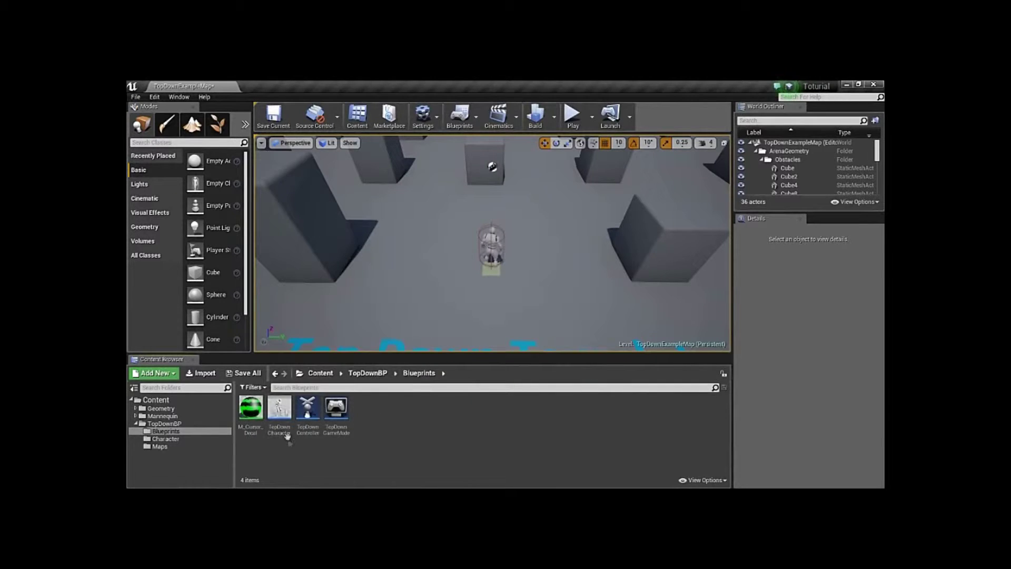
{"action": "double_click", "coordinate": [288, 413]}
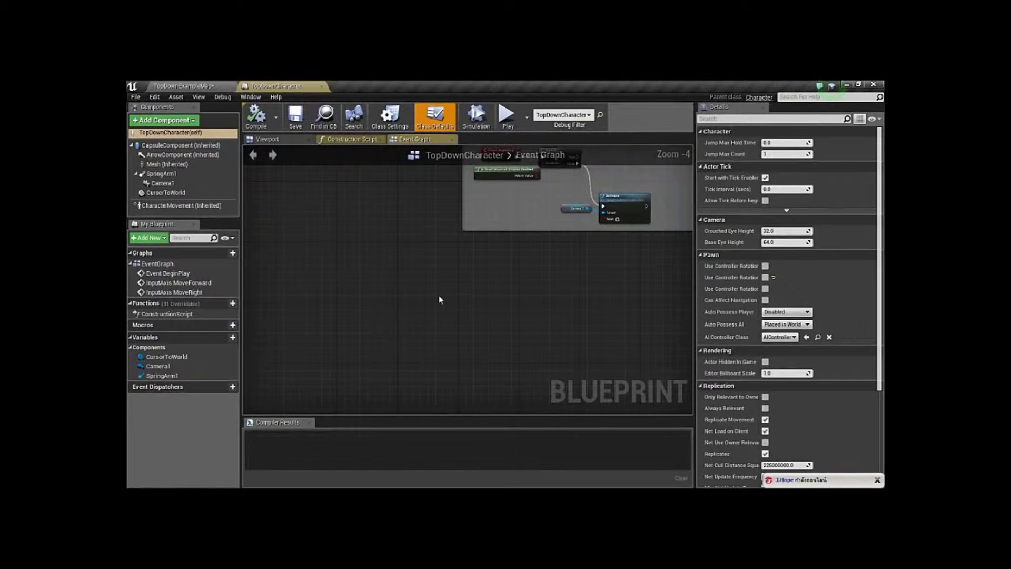
Pan and zoom the Event Graph to an empty area and bring up the add-node menu
{"action": "right_click_drag", "start_coordinate": [499, 311], "coordinate": [414, 297]}
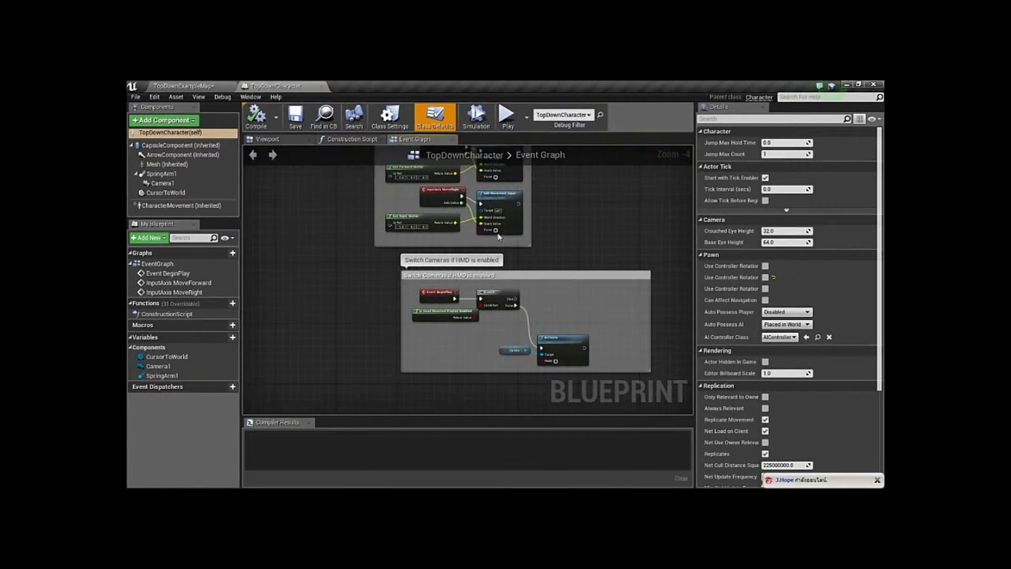
{"action": "scroll", "coordinate": [414, 296], "scroll_direction": "up", "scroll_amount": 2}
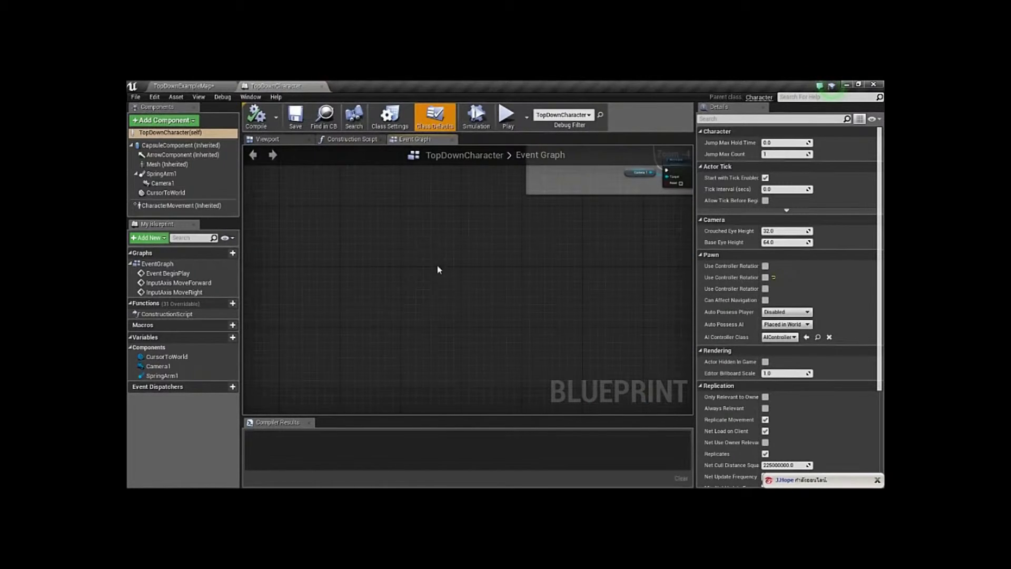
{"action": "scroll", "coordinate": [467, 305], "scroll_direction": "up", "scroll_amount": 1}
{"action": "scroll", "coordinate": [472, 339], "scroll_direction": "up", "scroll_amount": 1}
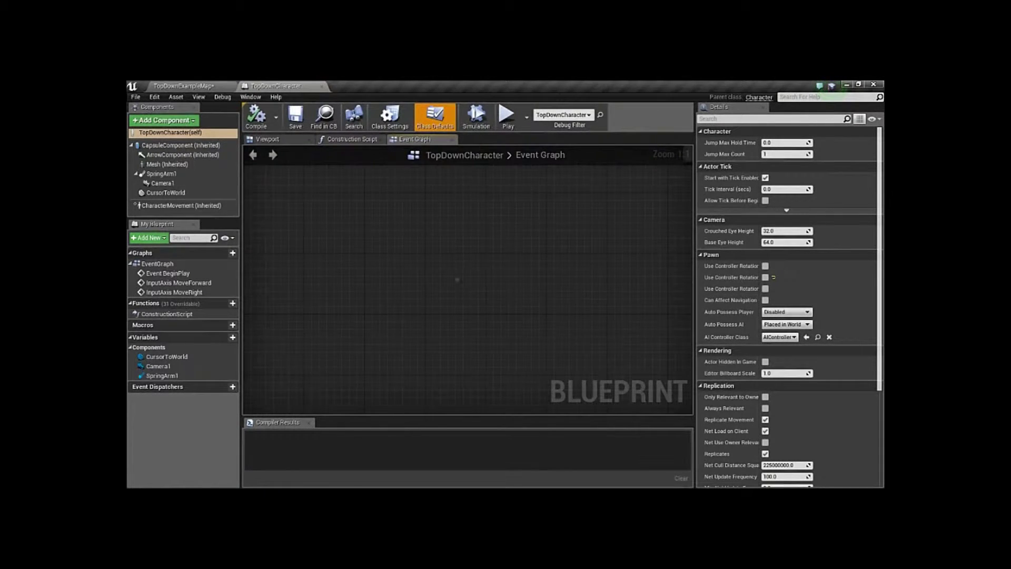
{"action": "right_click", "coordinate": [435, 288]}
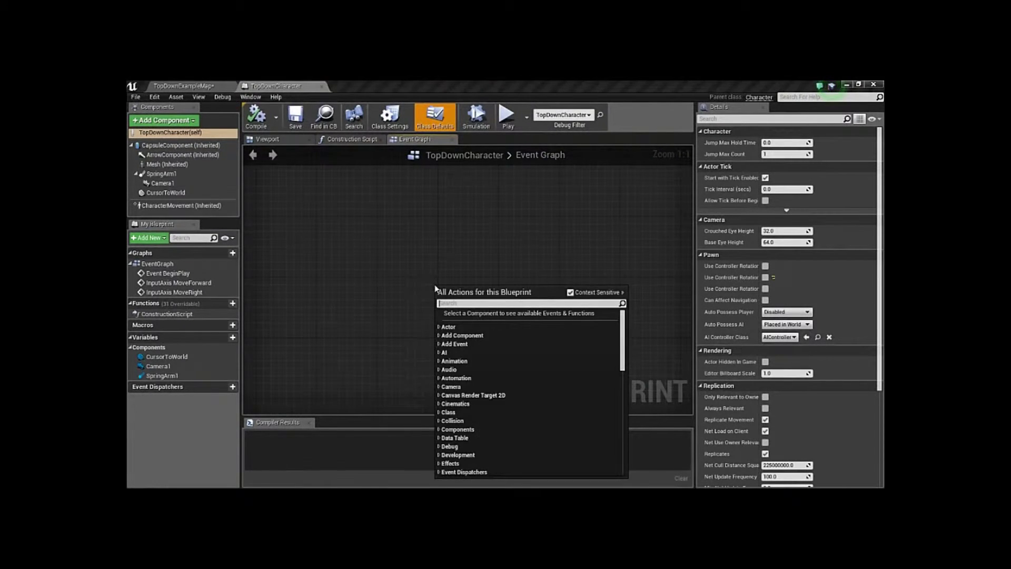
Add an InputAction Jump event with a Jump call wired from Pressed
{"action": "type", "text": "Jump"}
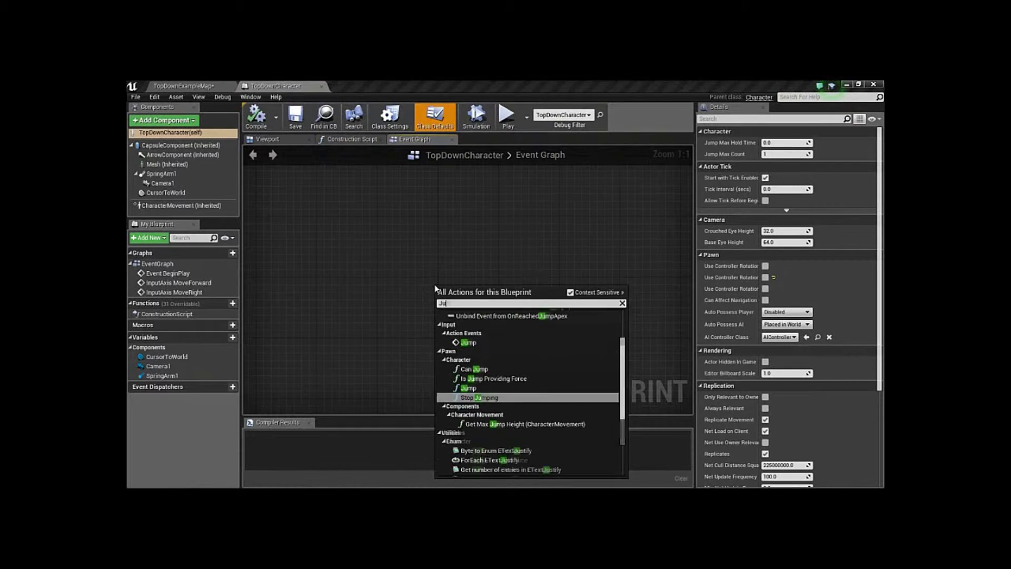
{"action": "left_click", "coordinate": [487, 343]}
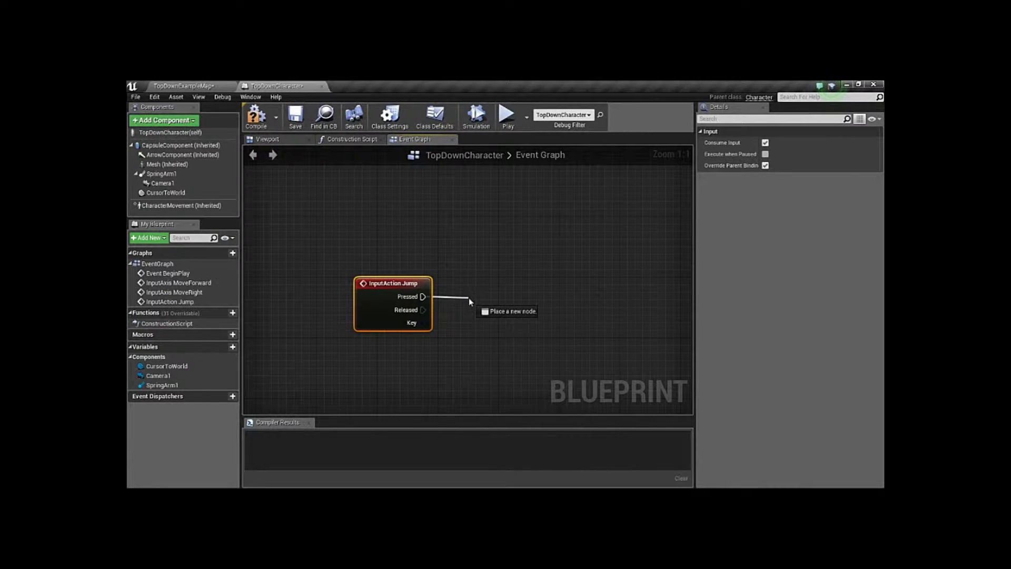
{"action": "left_click_drag", "start_coordinate": [469, 299], "coordinate": [470, 301]}
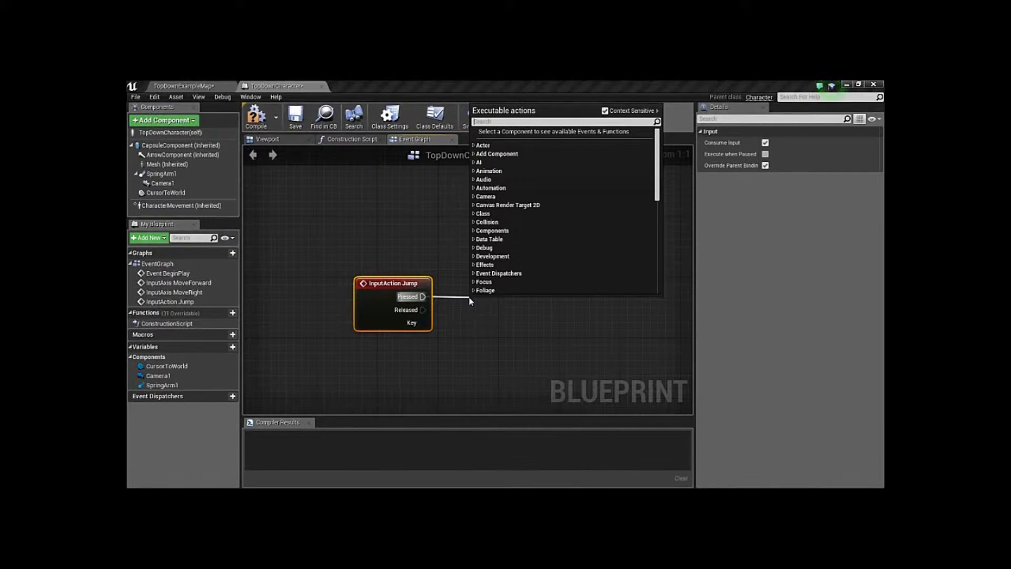
{"action": "type", "text": "Jump"}
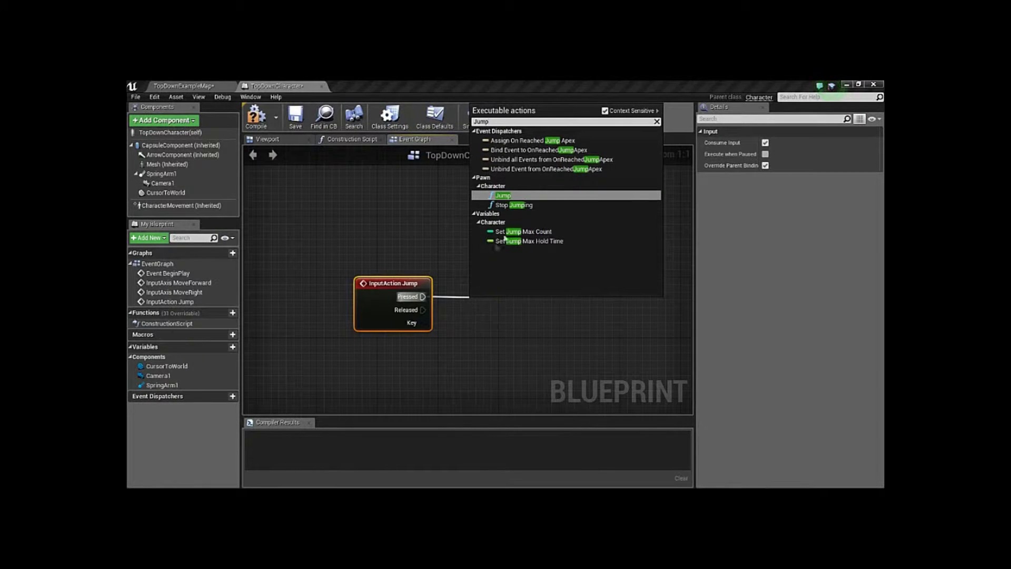
{"action": "left_click", "coordinate": [505, 195]}
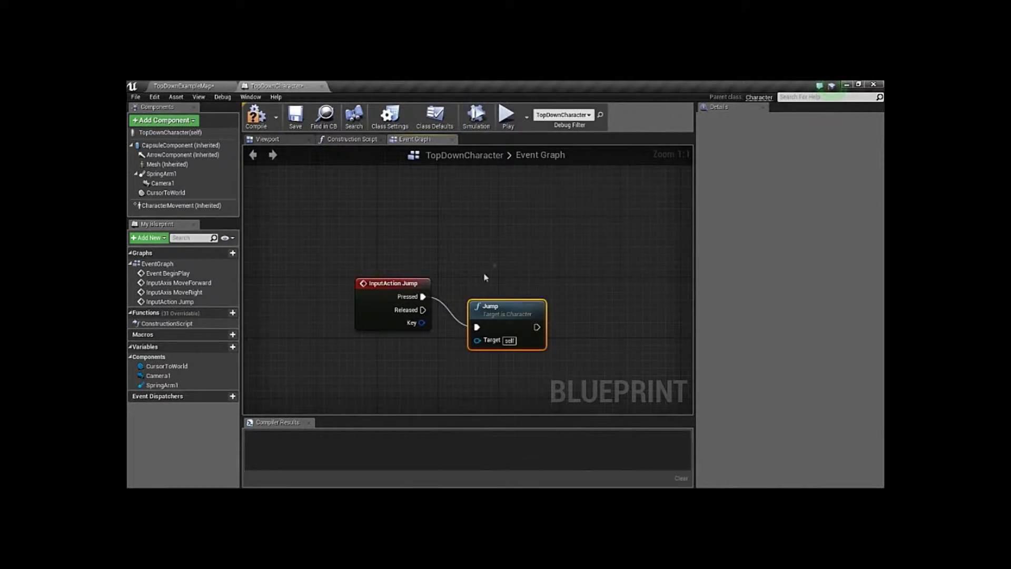
{"action": "left_click_drag", "start_coordinate": [502, 307], "coordinate": [524, 285]}
{"action": "left_click_drag", "start_coordinate": [423, 310], "coordinate": [491, 359]}
Add a Stop Jumping node from Released and reposition the graph view
{"action": "type", "text": "Stio"}
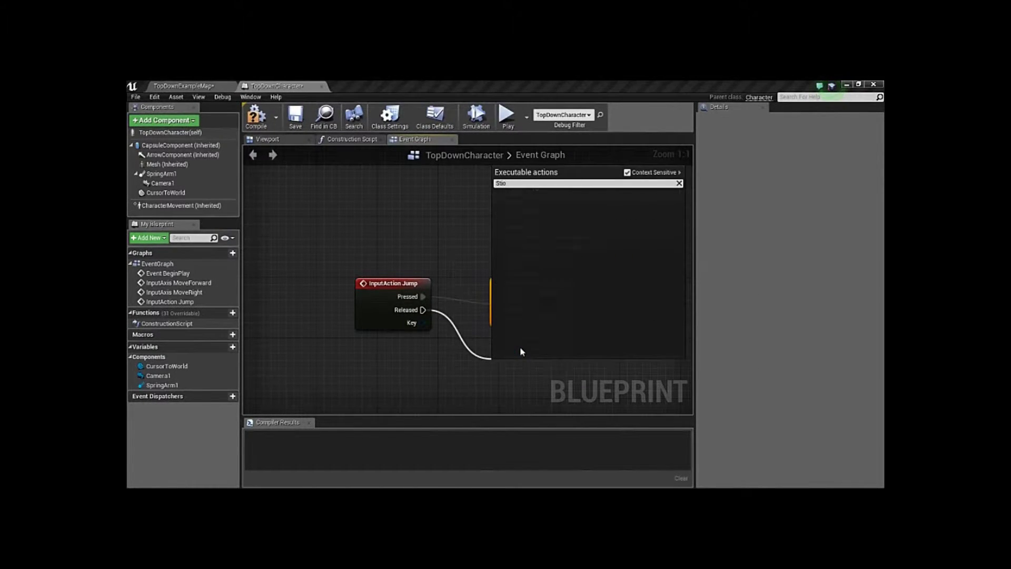
{"action": "key", "text": "BackSpace"}
{"action": "key", "text": "BackSpace"}
{"action": "type", "text": "op"}
{"action": "left_click", "coordinate": [531, 307]}
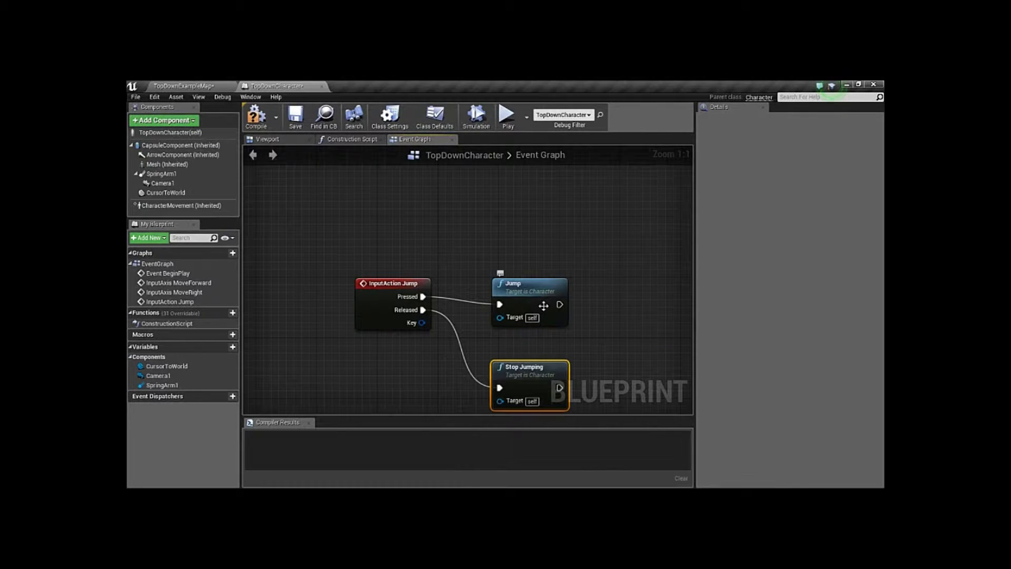
{"action": "left_click", "coordinate": [426, 389]}
{"action": "right_click_drag", "start_coordinate": [424, 377], "coordinate": [423, 317]}
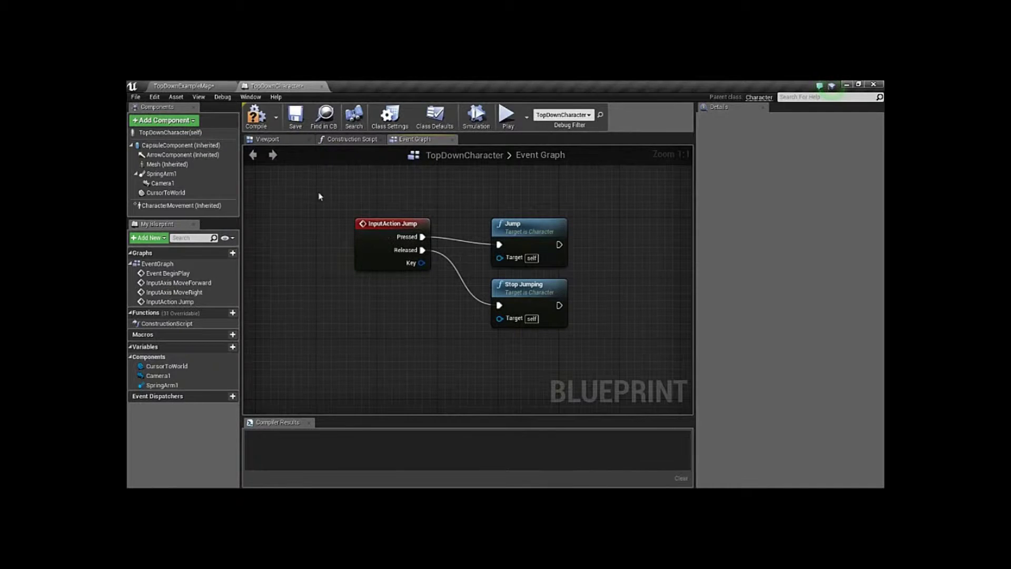
Group the three jump nodes in a comment titled 'Jump'
{"action": "left_click_drag", "start_coordinate": [356, 204], "coordinate": [591, 353]}
{"action": "type", "text": "c"}
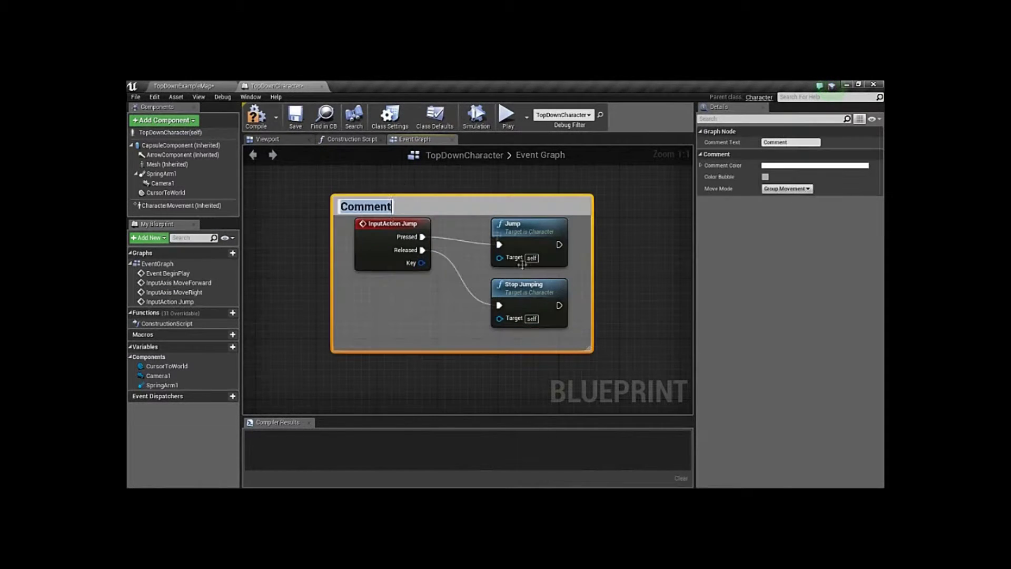
{"action": "type", "text": "Jump"}
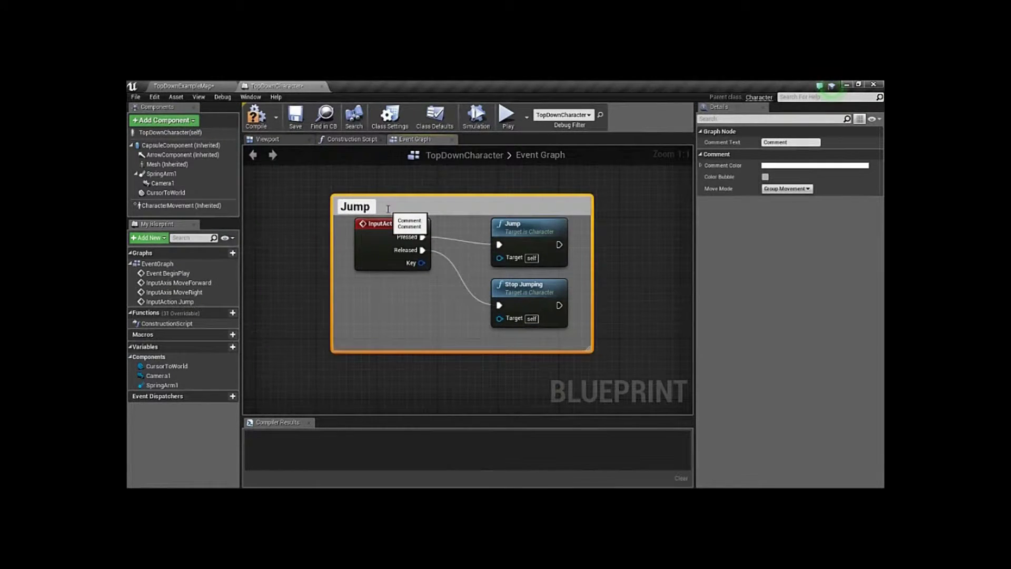
{"action": "key", "text": "Return"}
{"action": "left_click", "coordinate": [407, 185]}
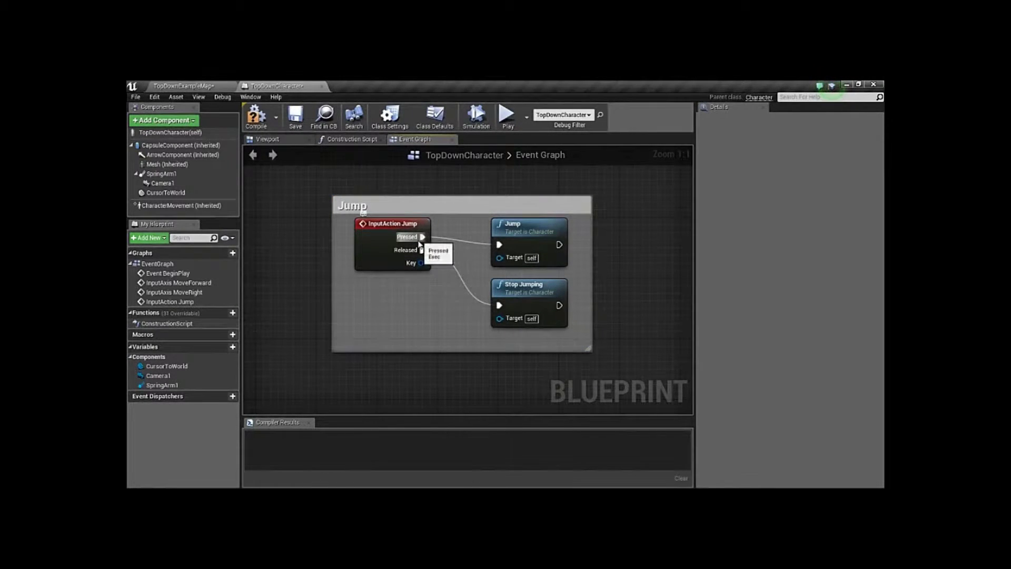
Connect Released to Stop Jumping and move the Jump comment to the right
{"action": "left_click_drag", "start_coordinate": [422, 250], "coordinate": [499, 305]}
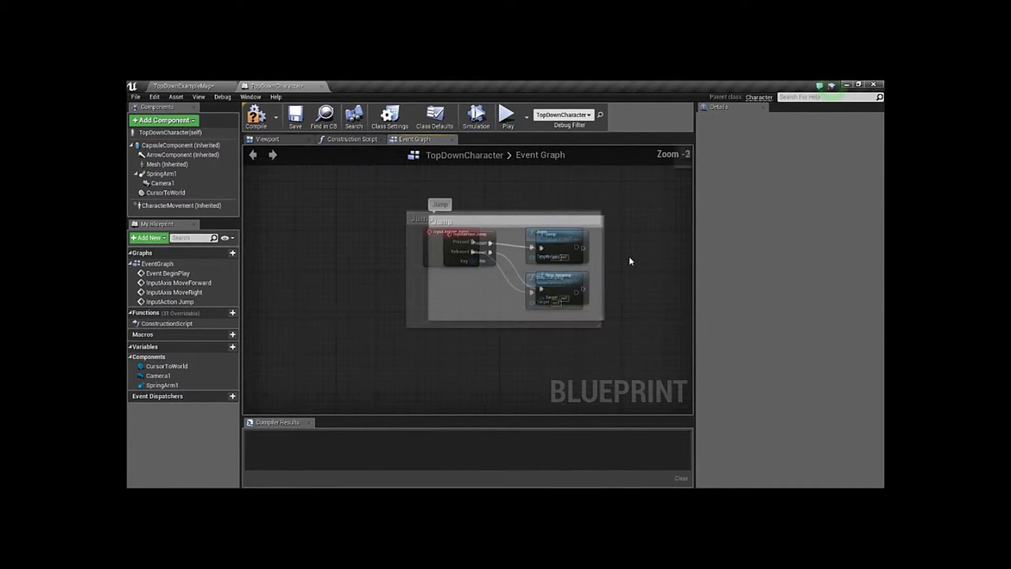
{"action": "scroll", "coordinate": [397, 348], "scroll_direction": "down", "scroll_amount": 3}
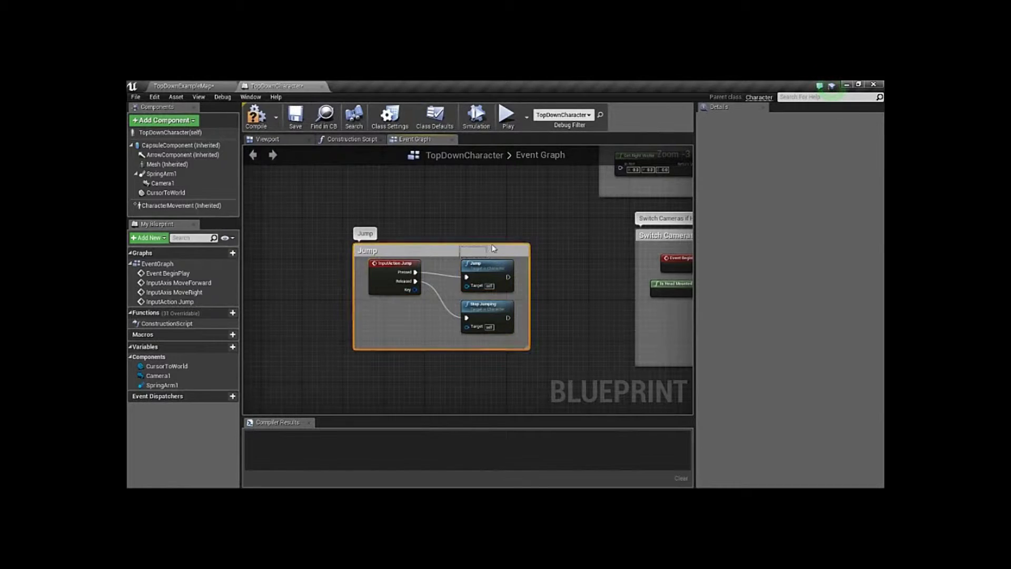
{"action": "left_click_drag", "start_coordinate": [450, 247], "coordinate": [527, 223]}
Run a standalone play-test and move the character across the level
{"action": "left_click", "coordinate": [357, 241]}
{"action": "right_click_drag", "start_coordinate": [356, 240], "coordinate": [304, 220]}
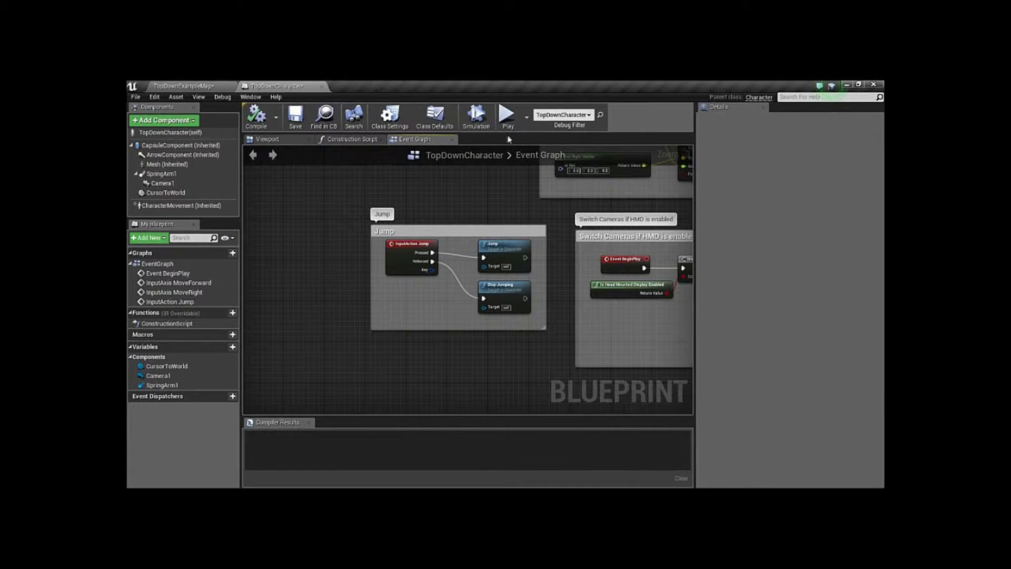
{"action": "left_click", "coordinate": [506, 113]}
{"action": "left_click_drag", "start_coordinate": [532, 201], "coordinate": [545, 260]}
Set CharacterMovement's Max Fly Speed to 5000
{"action": "mouse_move", "coordinate": [206, 209]}
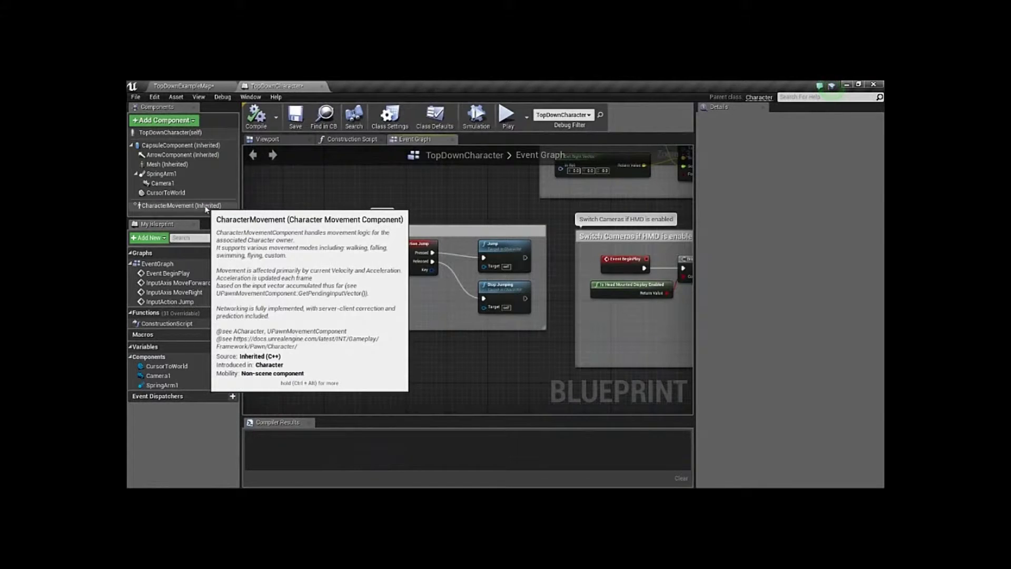
{"action": "left_click", "coordinate": [206, 207]}
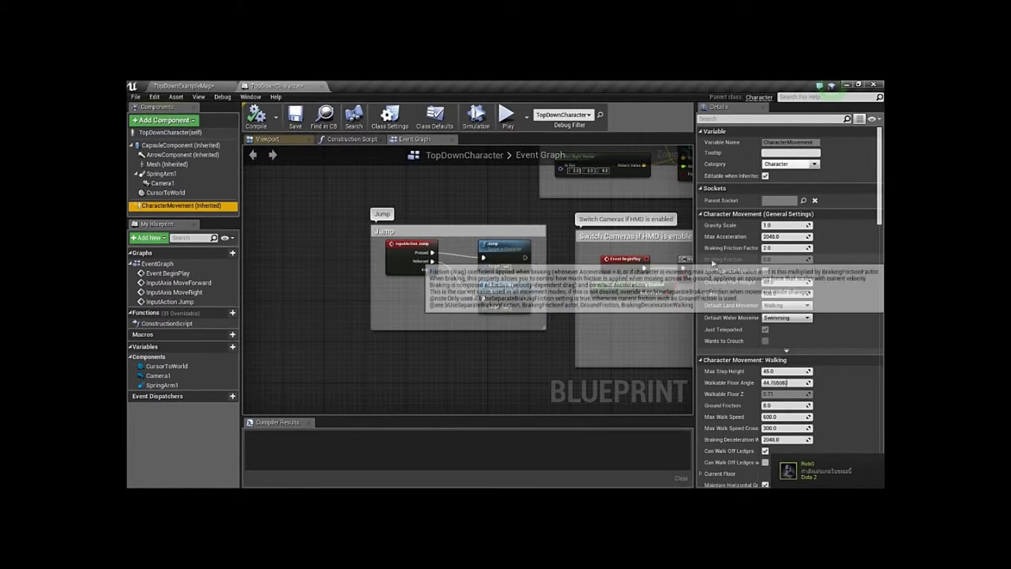
{"action": "scroll", "coordinate": [728, 273], "scroll_direction": "down", "scroll_amount": 3}
{"action": "scroll", "coordinate": [744, 290], "scroll_direction": "down", "scroll_amount": 5}
{"action": "scroll", "coordinate": [744, 290], "scroll_direction": "down", "scroll_amount": 5}
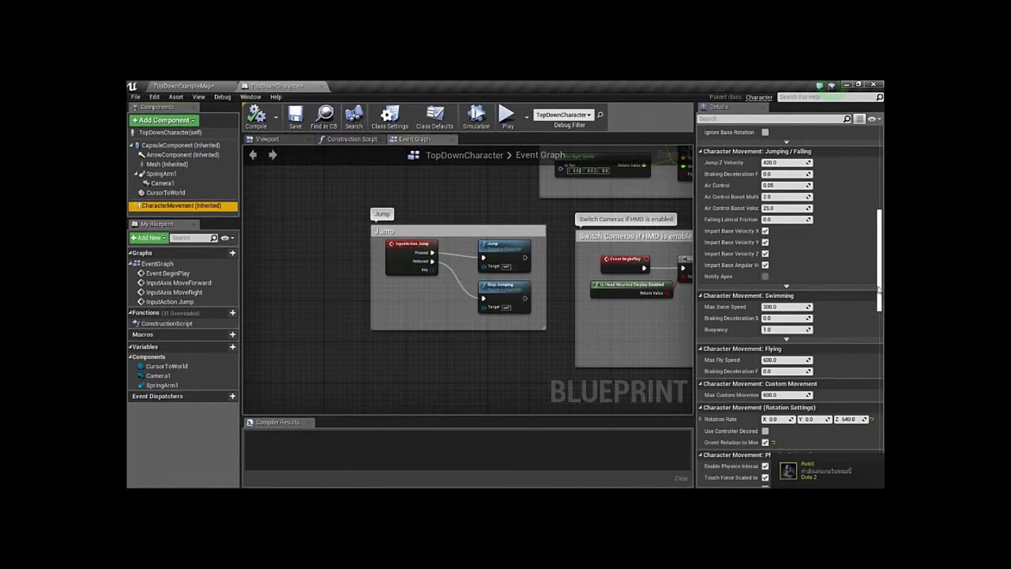
{"action": "mouse_move", "coordinate": [878, 291]}
{"action": "left_mouse_down"}
{"action": "mouse_move", "coordinate": [877, 406]}
{"action": "mouse_move", "coordinate": [879, 307]}
{"action": "left_mouse_up"}
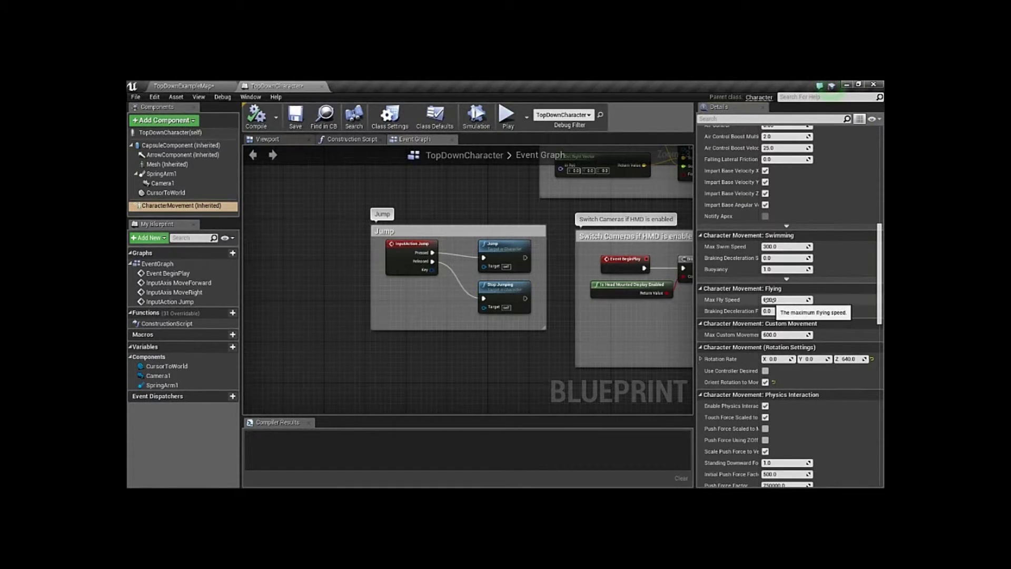
{"action": "scroll", "coordinate": [767, 299], "scroll_direction": "up", "scroll_amount": 1}
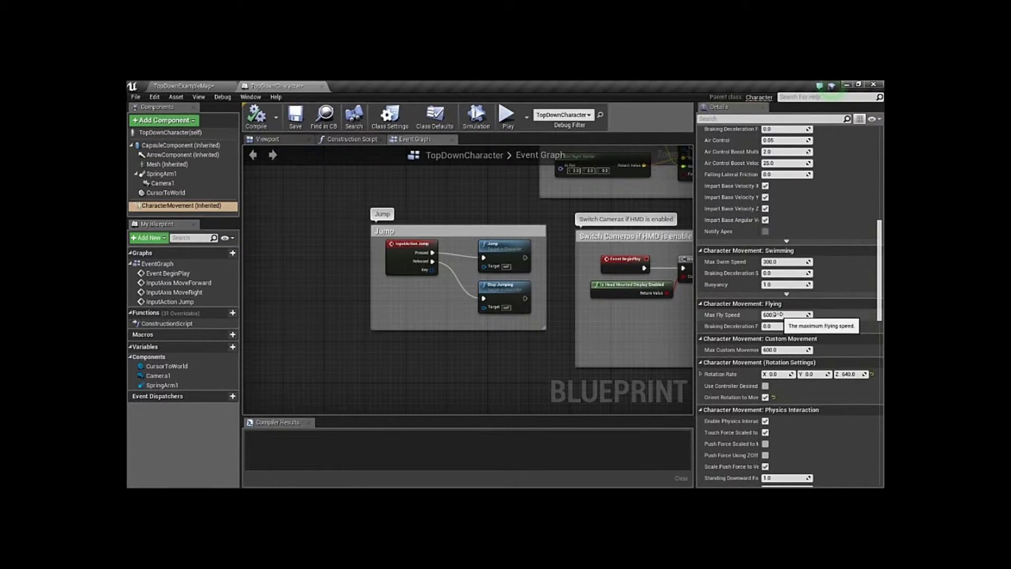
{"action": "left_click", "coordinate": [789, 314]}
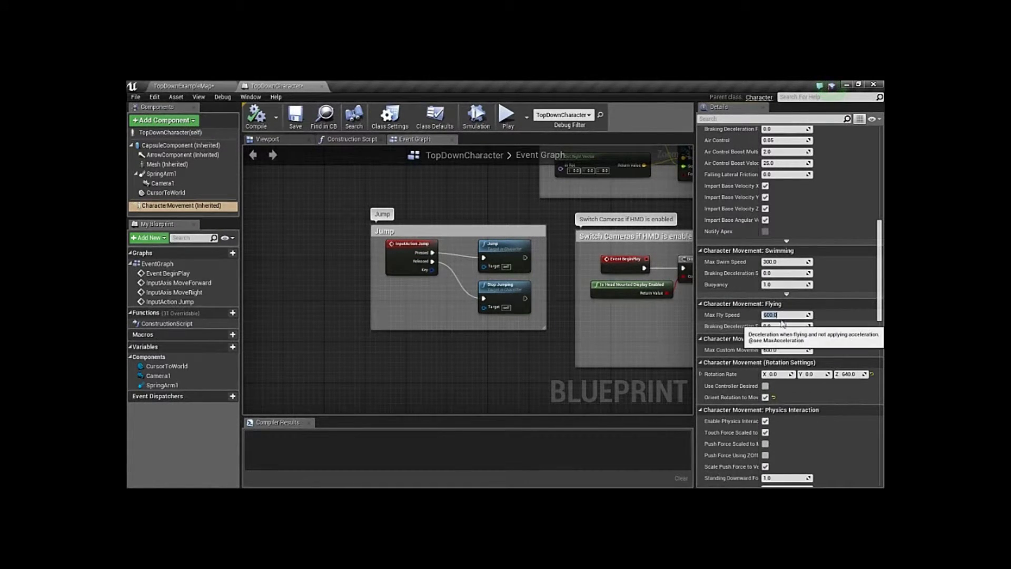
{"action": "type", "text": "1"}
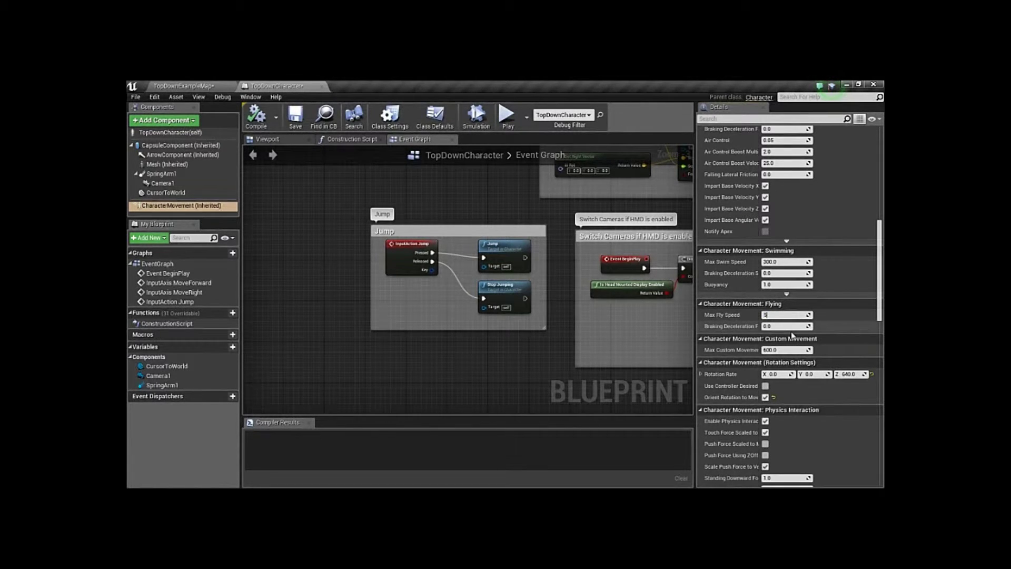
{"action": "type", "text": "000"}
{"action": "key", "text": "Return"}
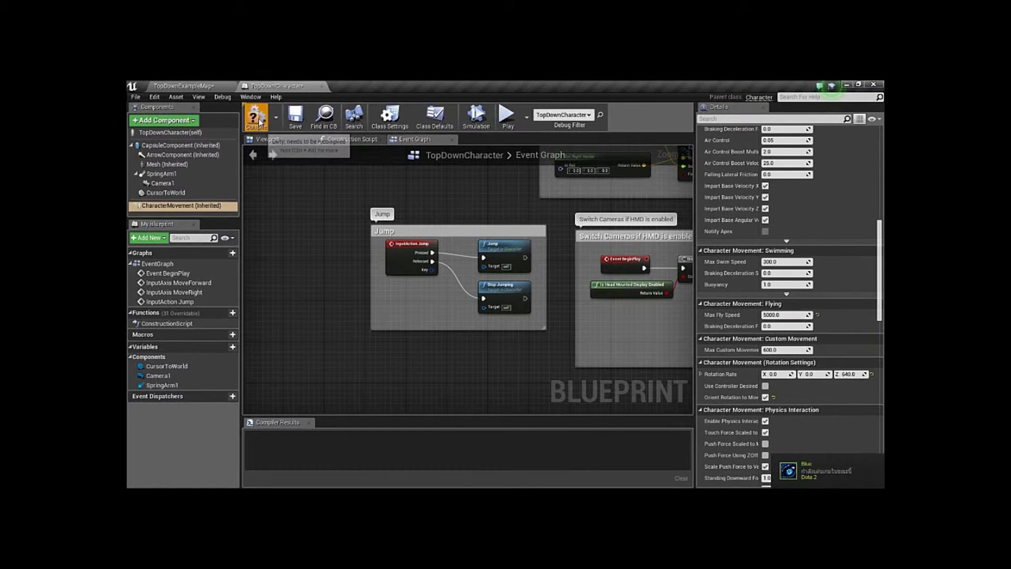
Compile and play-test the character, walking it north before stopping with Esc
{"action": "left_click", "coordinate": [259, 121]}
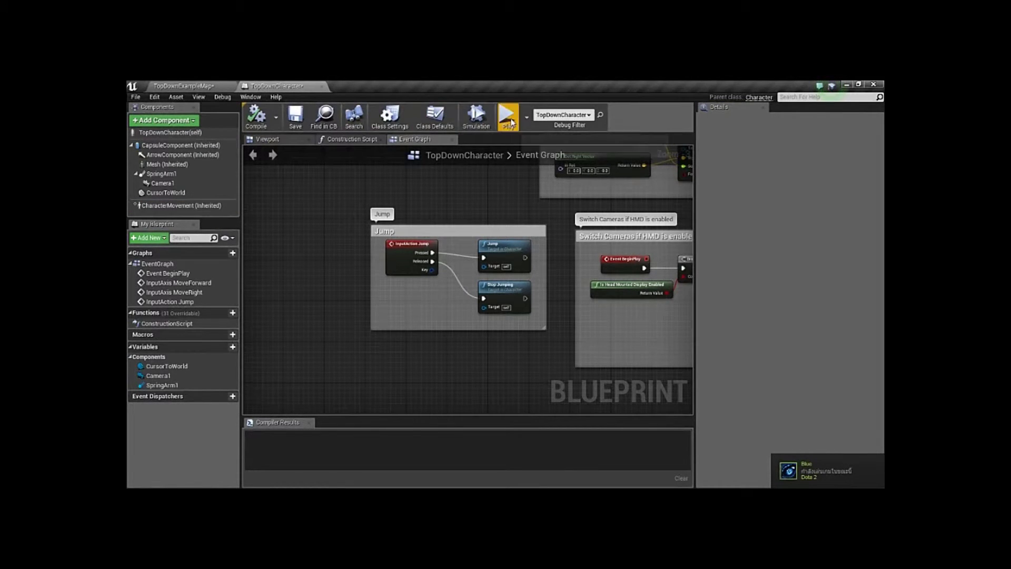
{"action": "left_click", "coordinate": [506, 115]}
{"action": "left_click", "coordinate": [533, 210]}
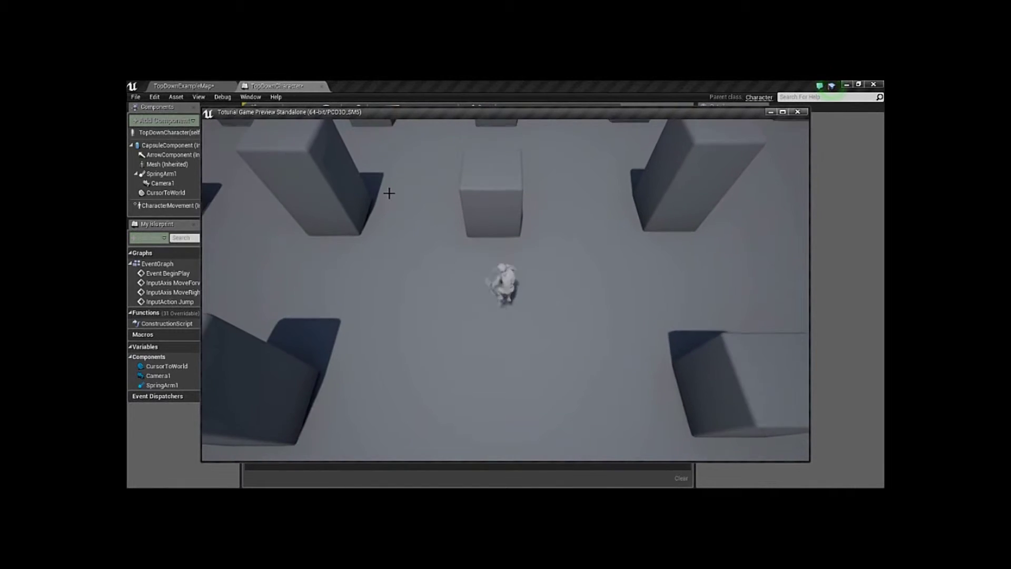
{"action": "key", "text": "Escape"}
{"action": "left_click", "coordinate": [182, 206]}
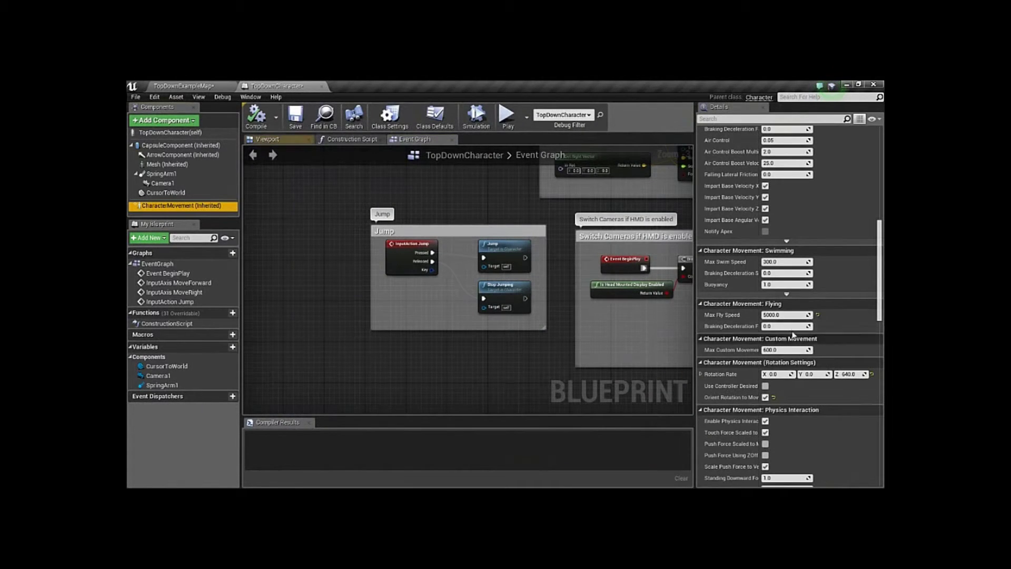
Restore Max Fly Speed to 600
{"action": "type", "text": "00"}
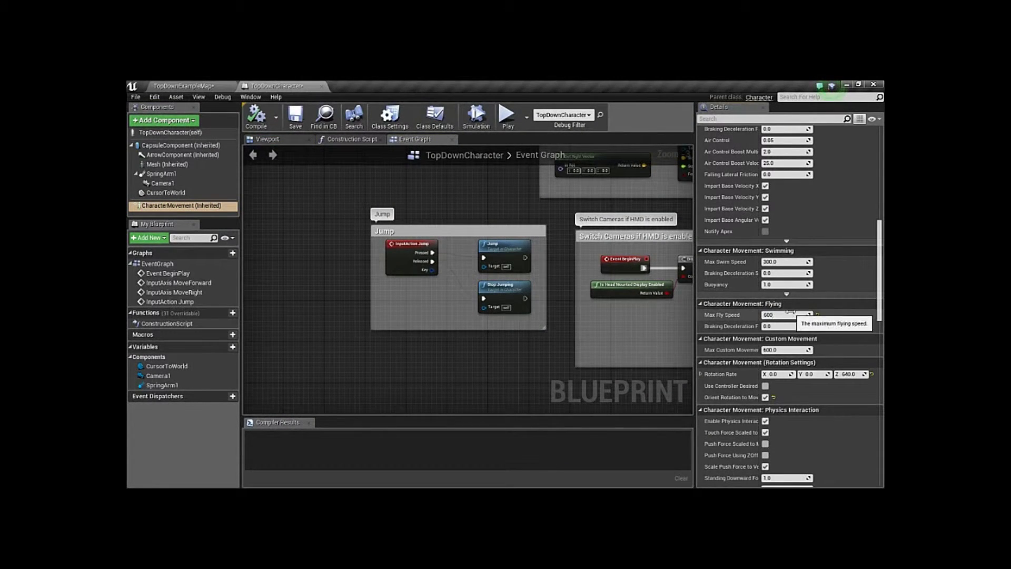
{"action": "key", "text": "Return"}
{"action": "scroll", "coordinate": [806, 316], "scroll_direction": "up", "scroll_amount": 5}
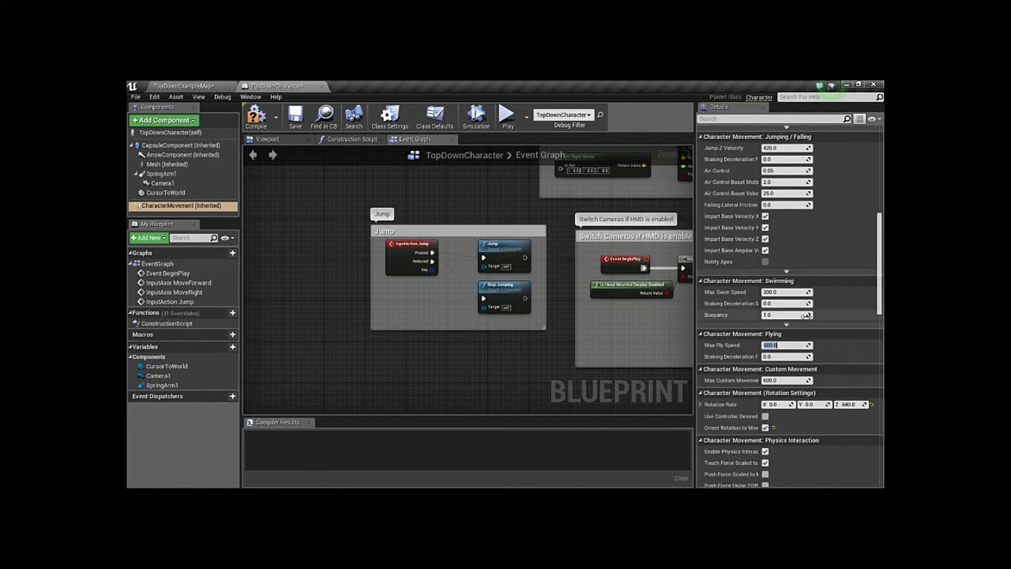
{"action": "scroll", "coordinate": [793, 299], "scroll_direction": "up", "scroll_amount": 1}
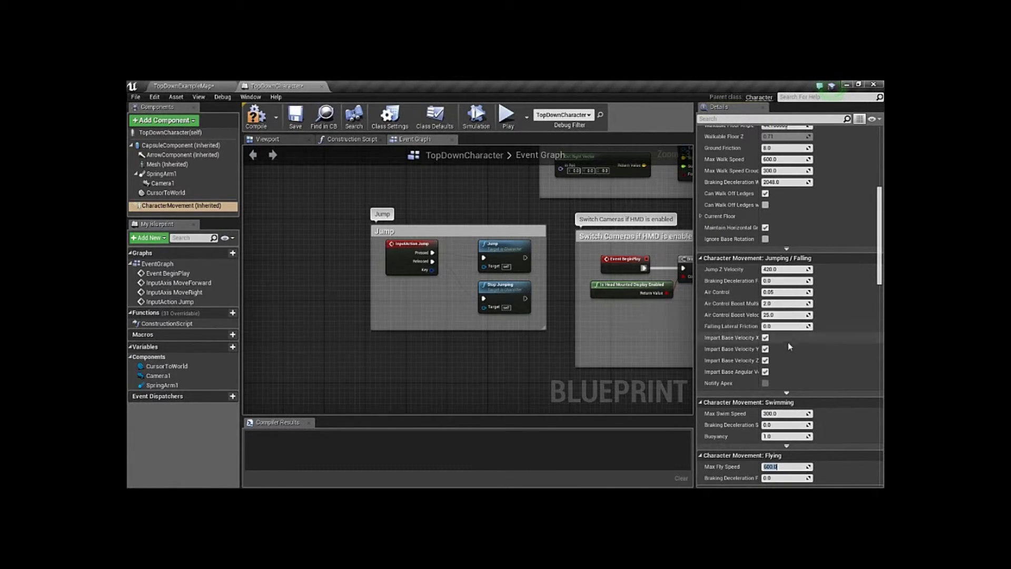
Set Jump Z Velocity to 5000 and Air Control to 0, then compile
{"action": "left_click", "coordinate": [783, 270]}
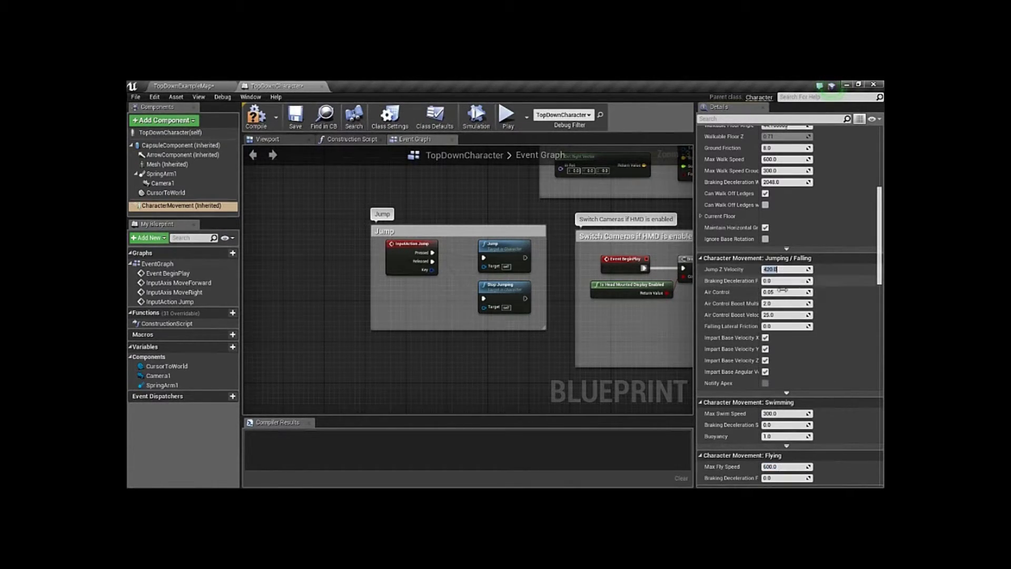
{"action": "type", "text": "430.01000"}
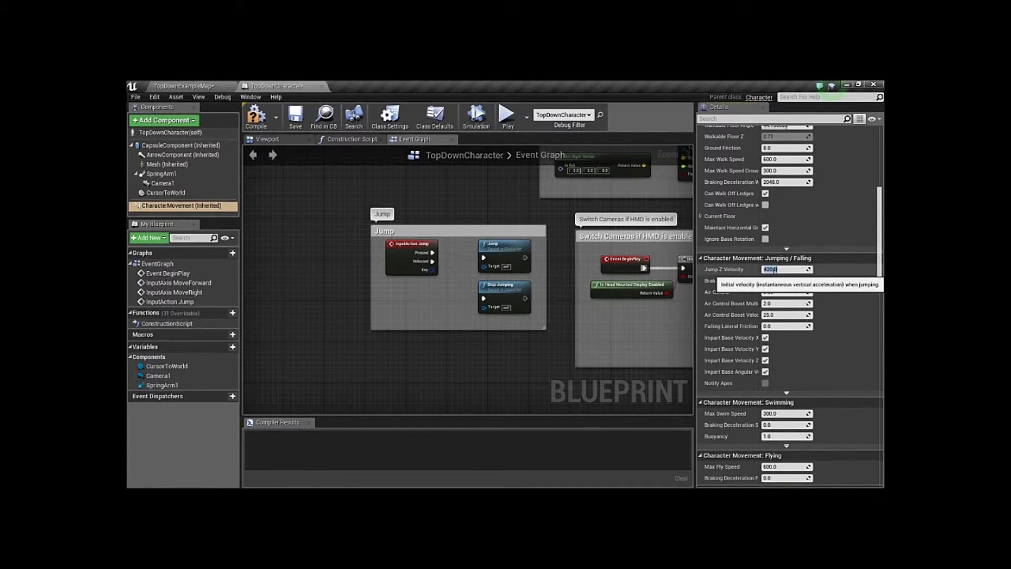
{"action": "key", "text": "BackSpace"}
{"action": "key", "text": "BackSpace"}
{"action": "key", "text": "BackSpace"}
{"action": "type", "text": "5000"}
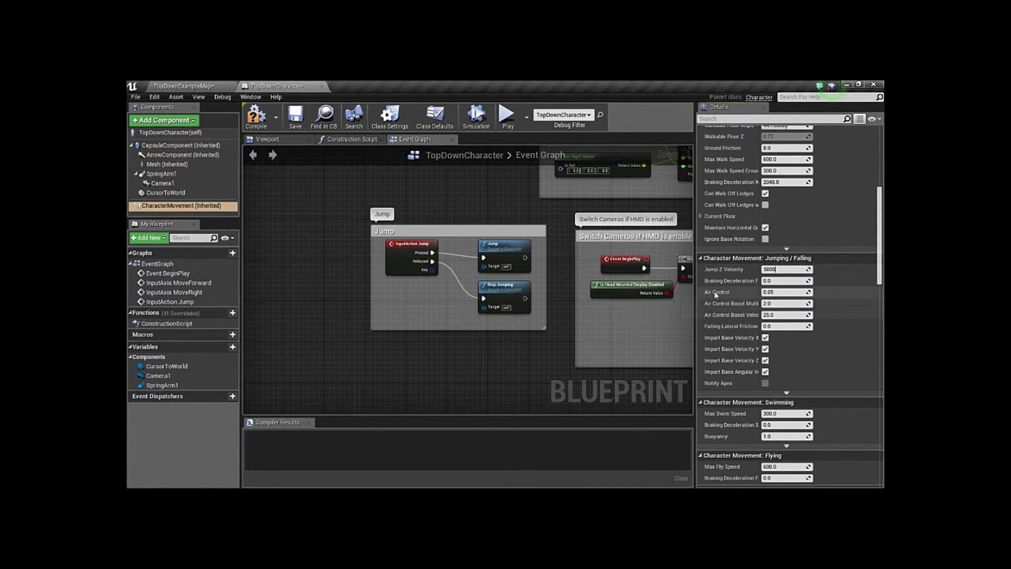
{"action": "key", "text": "Return"}
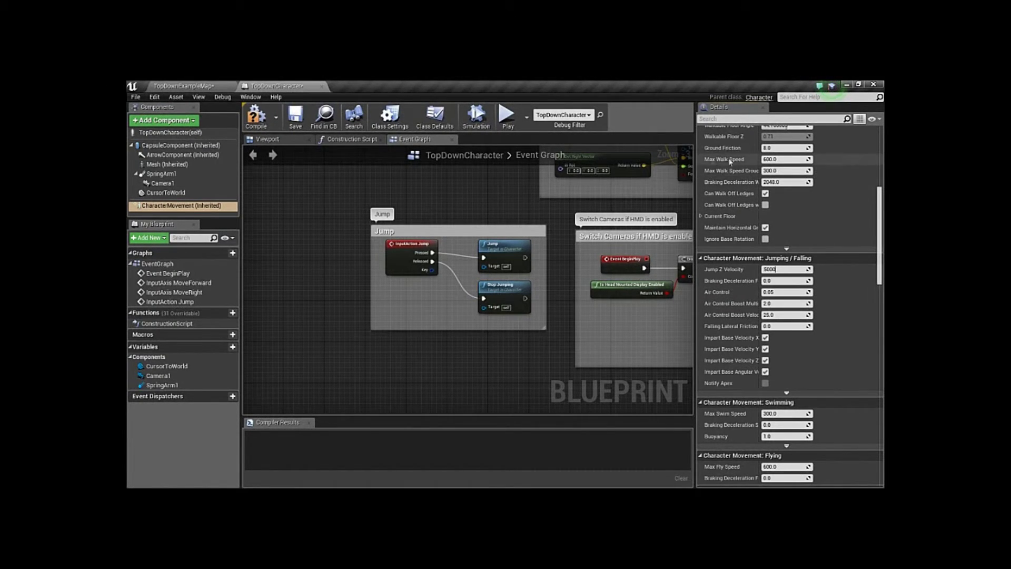
{"action": "left_click", "coordinate": [766, 293]}
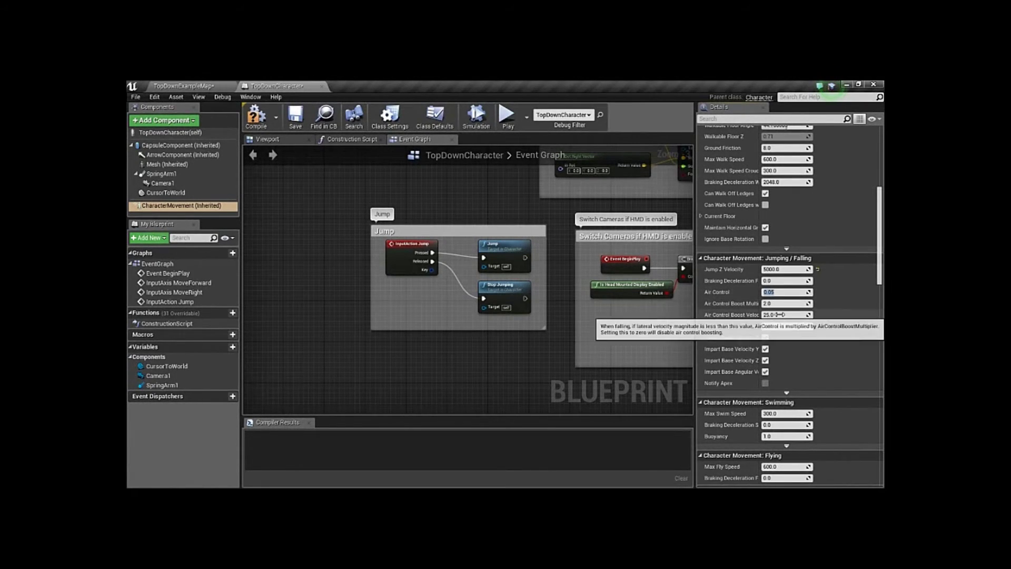
{"action": "type", "text": "0"}
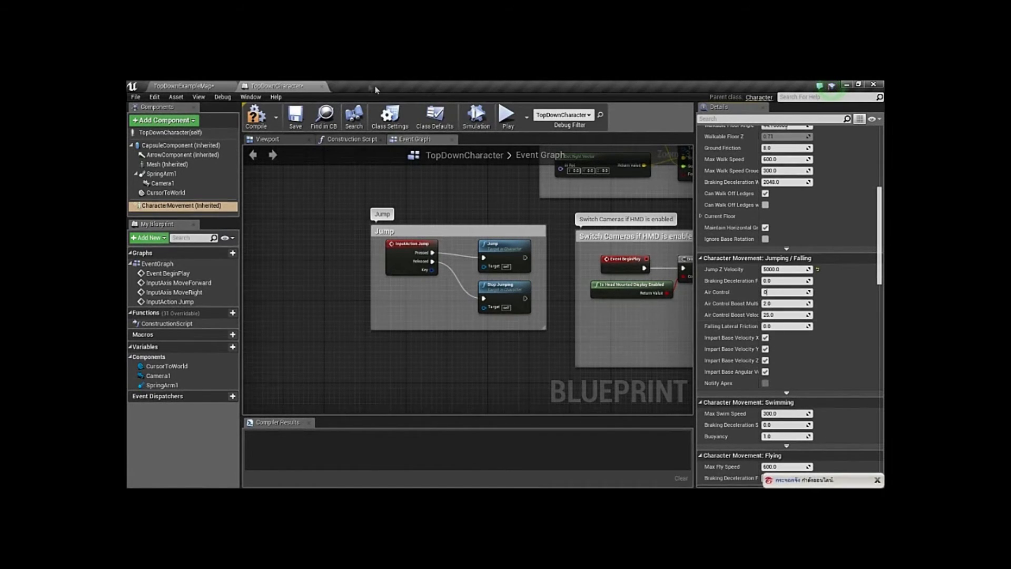
{"action": "left_click", "coordinate": [256, 115]}
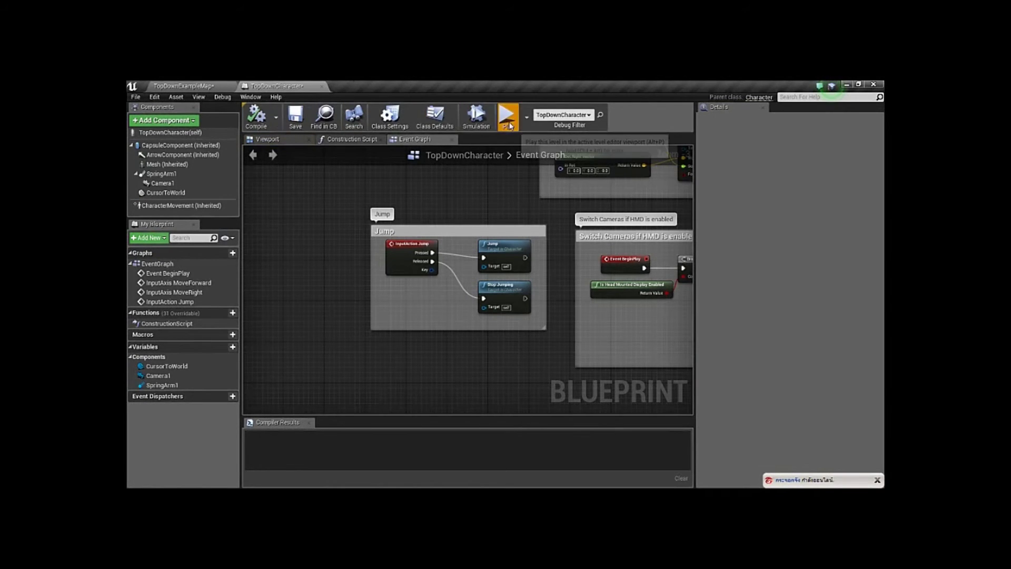
Play-test the level, jump with Space to see the much higher leap, then exit
{"action": "left_click", "coordinate": [507, 116]}
{"action": "key", "text": "space"}
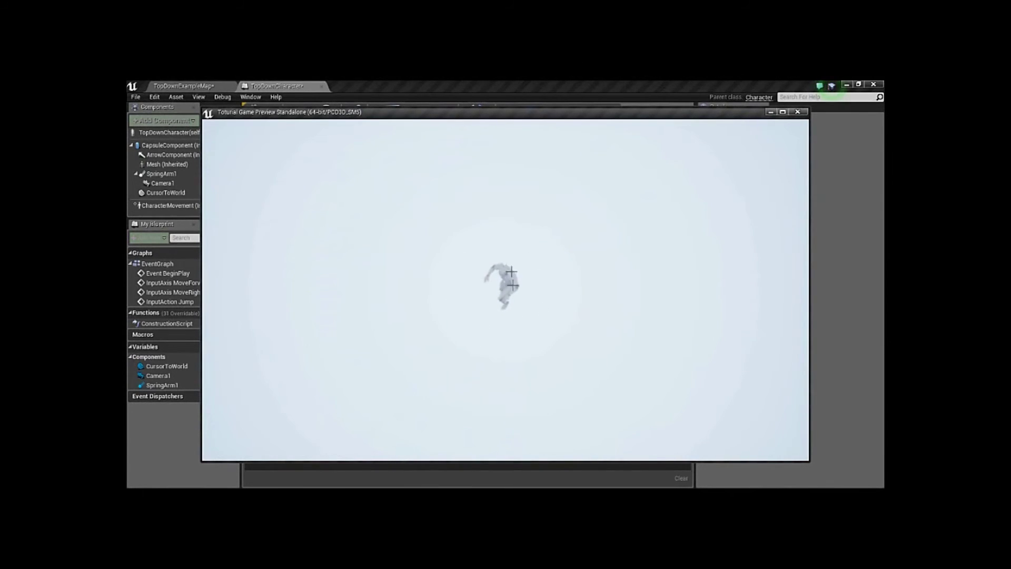
{"action": "key", "text": "Escape"}
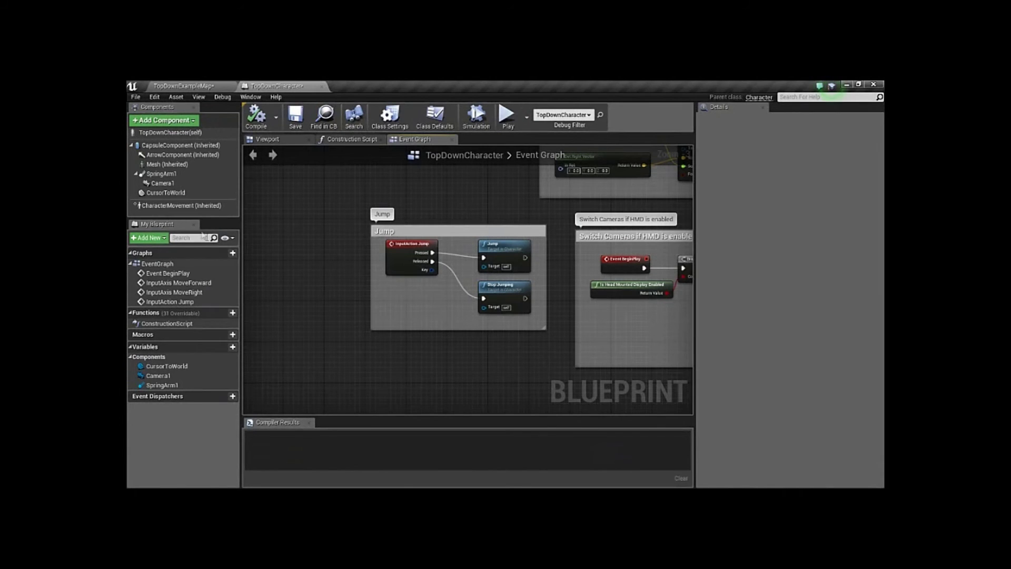
{"action": "left_click", "coordinate": [193, 205]}
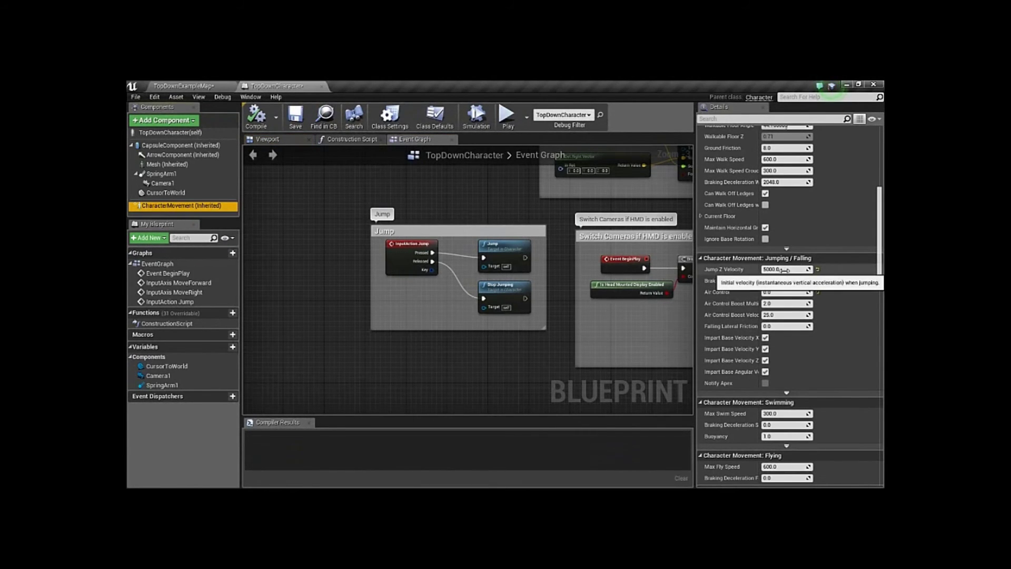
Set Air Control to 1, compile, and play-test the high jump before exiting
{"action": "left_click", "coordinate": [785, 292]}
{"action": "type", "text": "1"}
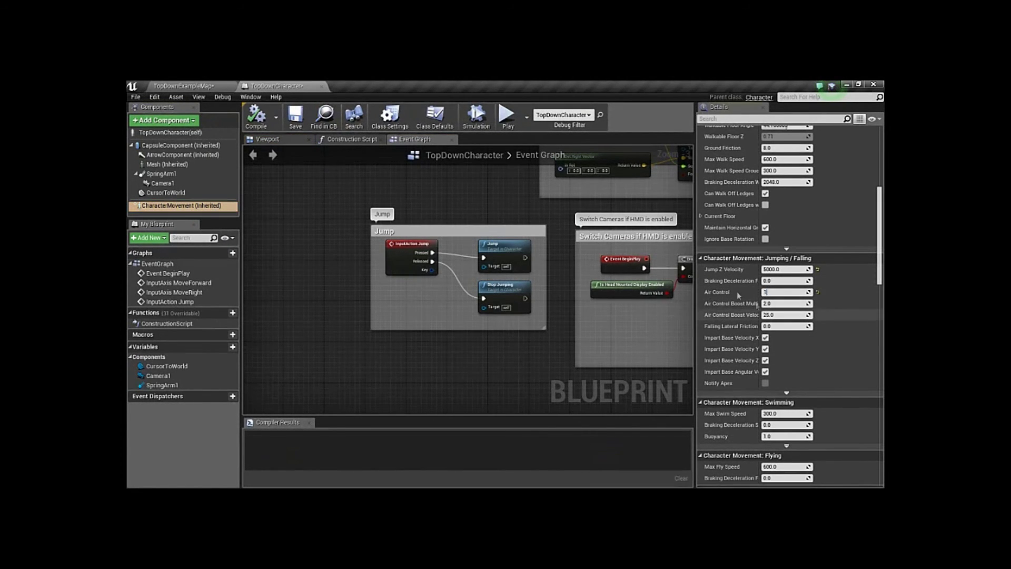
{"action": "left_click", "coordinate": [256, 115]}
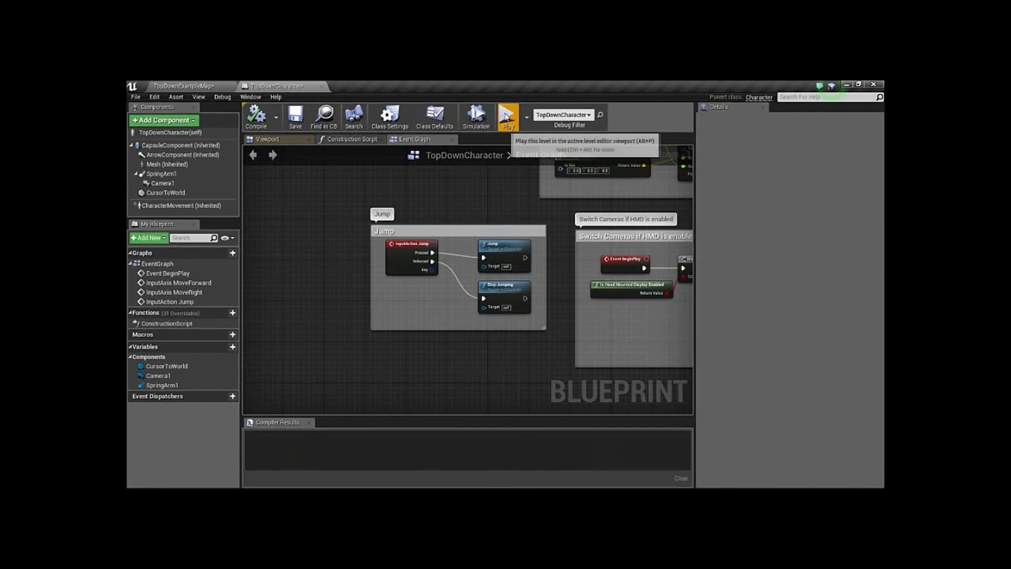
{"action": "left_click", "coordinate": [506, 115]}
{"action": "key", "text": "space"}
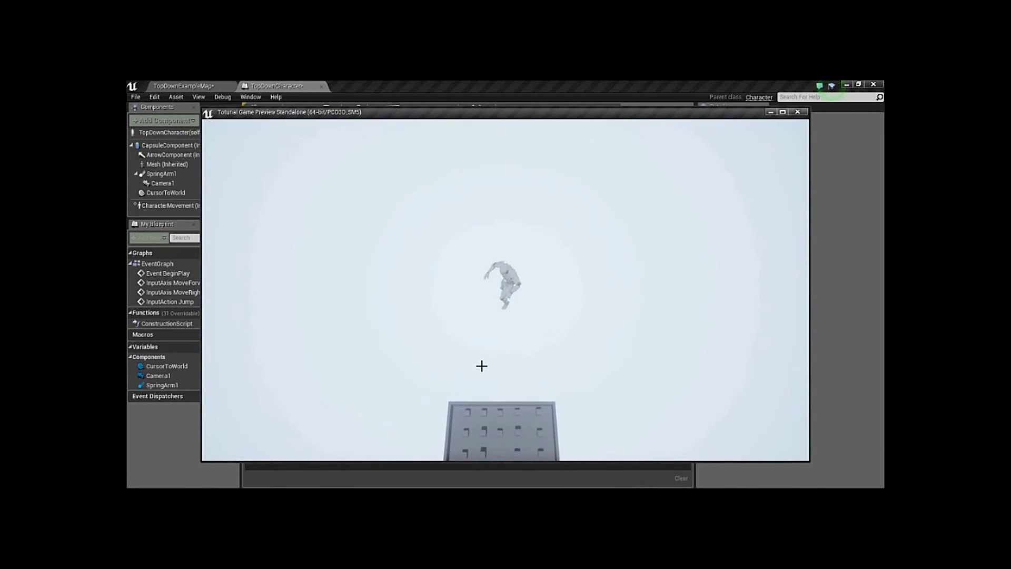
{"action": "key", "text": "Escape"}
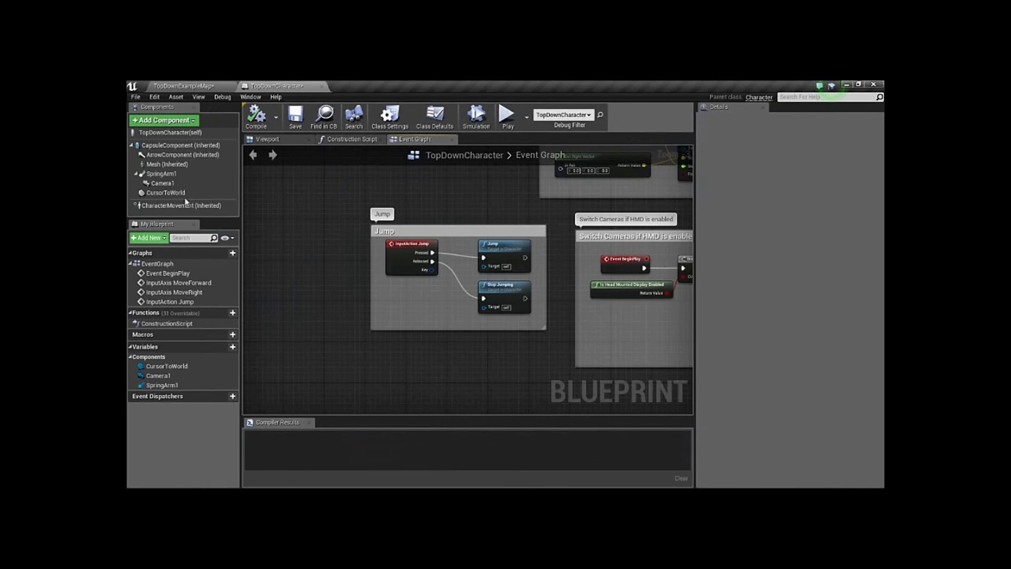
{"action": "left_click", "coordinate": [185, 207]}
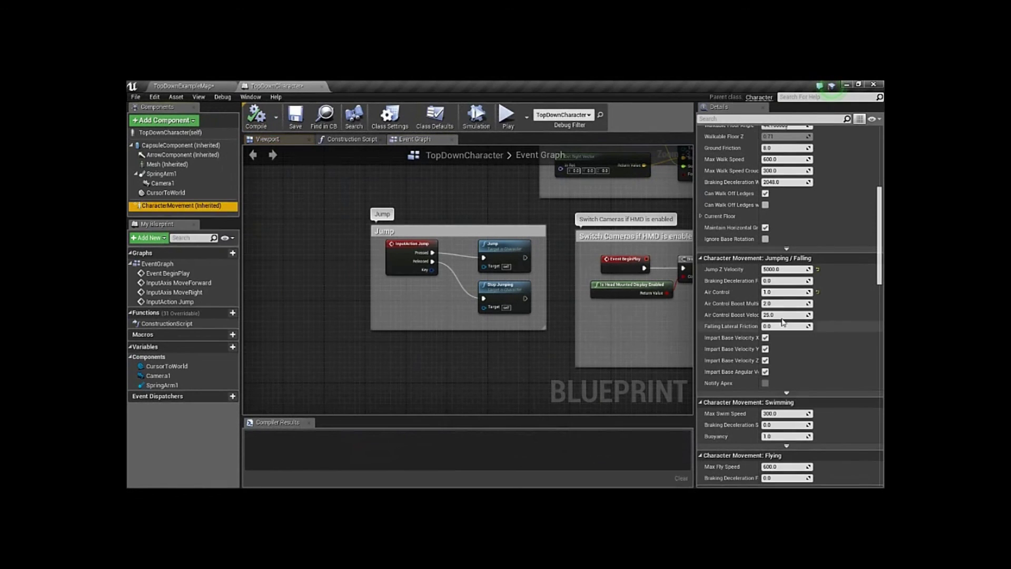
Start entering 420 for Jump Z Velocity and 0.5 for Air Control
{"action": "left_click", "coordinate": [784, 268]}
{"action": "type", "text": "420"}
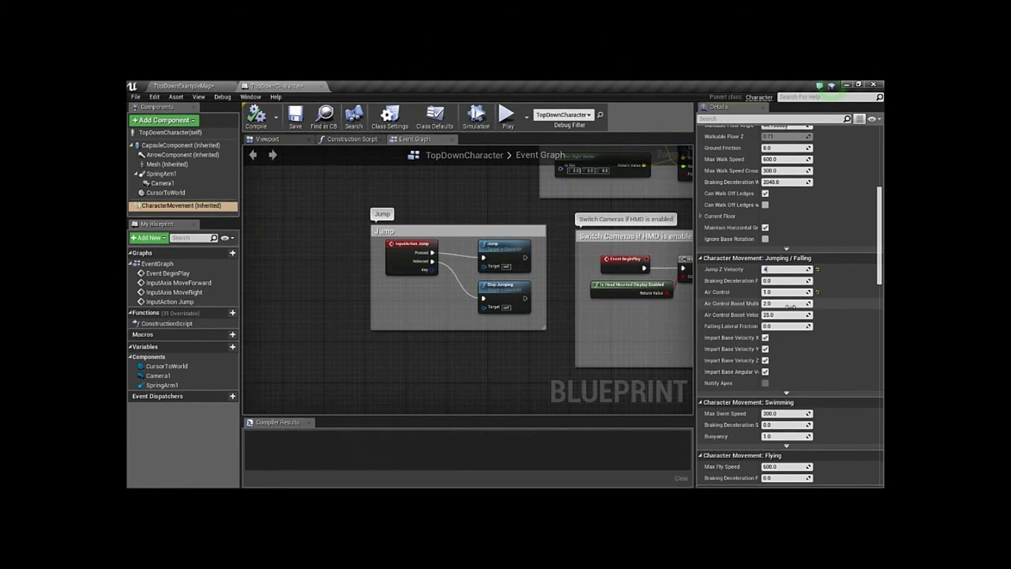